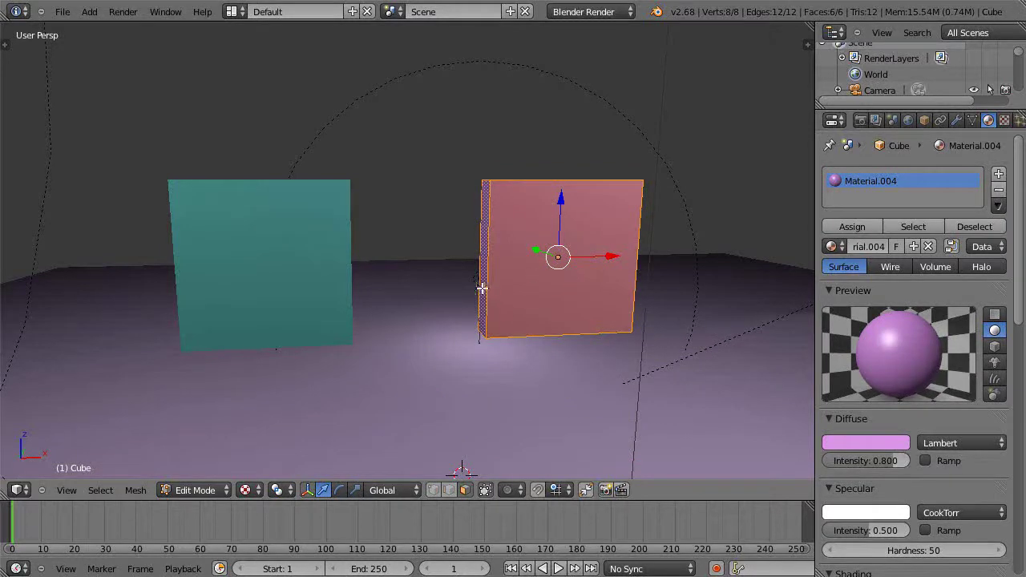
- Back in Object Mode, snap the 3D cursor to the purple wall's centre to add a mesh there
key("Tab")
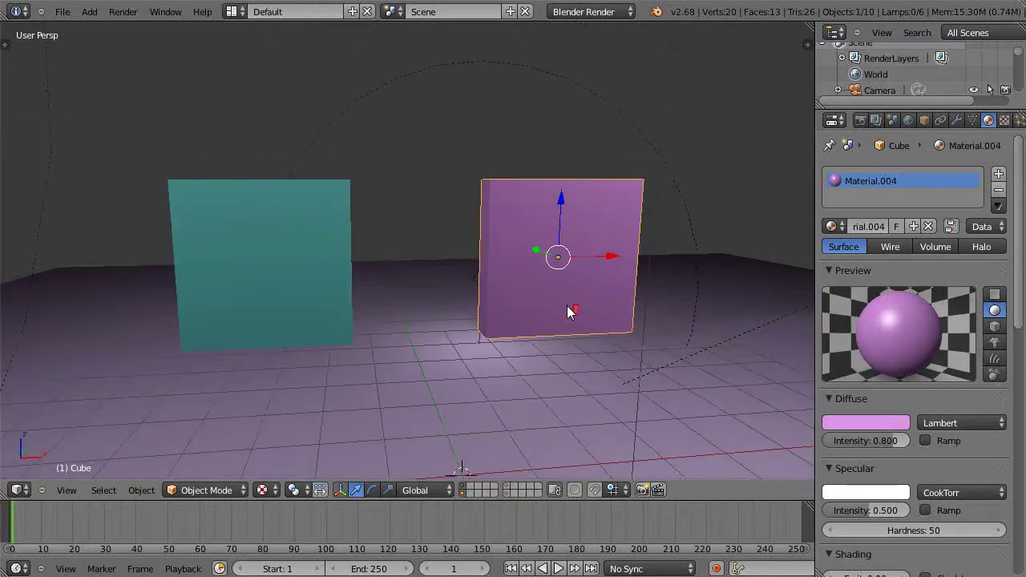
key("shift+s")
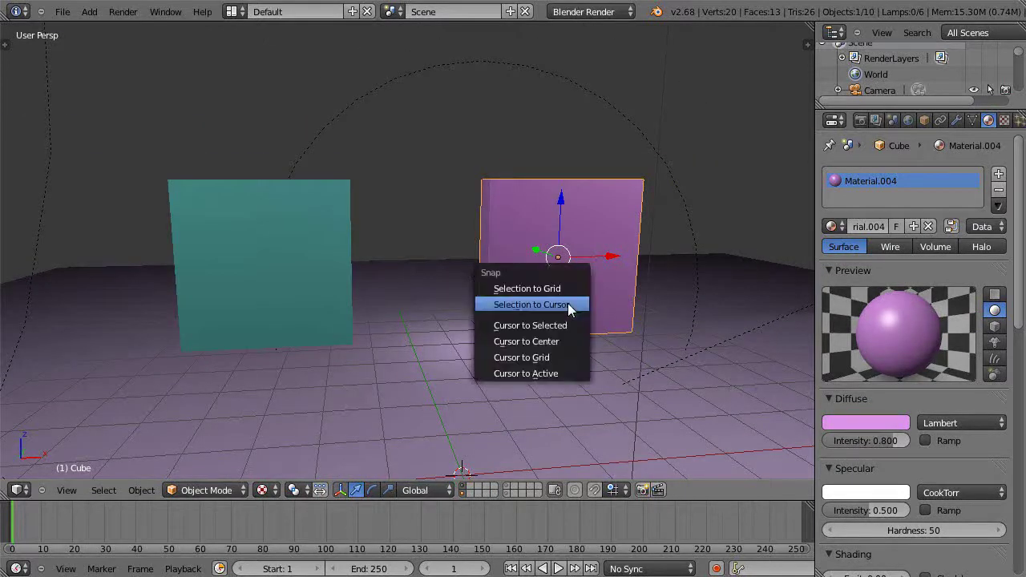
left_click(542, 327)
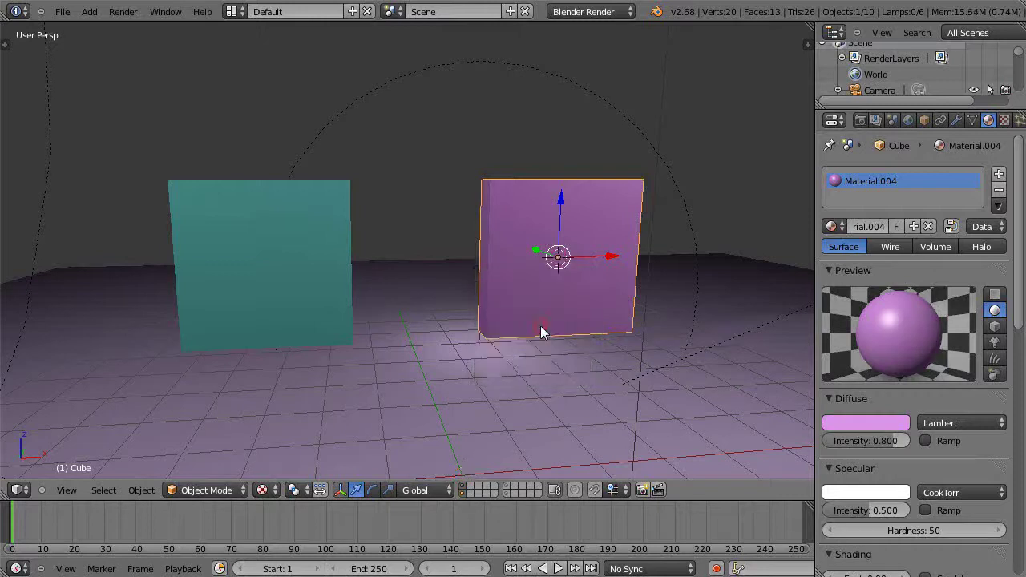
key("shift+a")
- Add a cylinder at the cursor, shrink it to about 0.43 and rotate it 90° on X
mouse_move(540, 327)
left_click(604, 404)
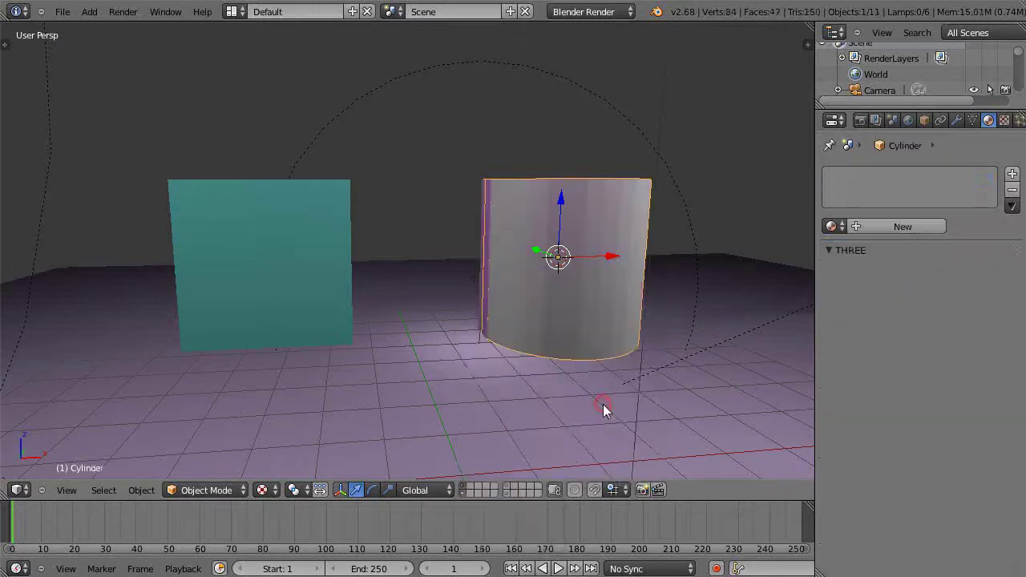
key("s")
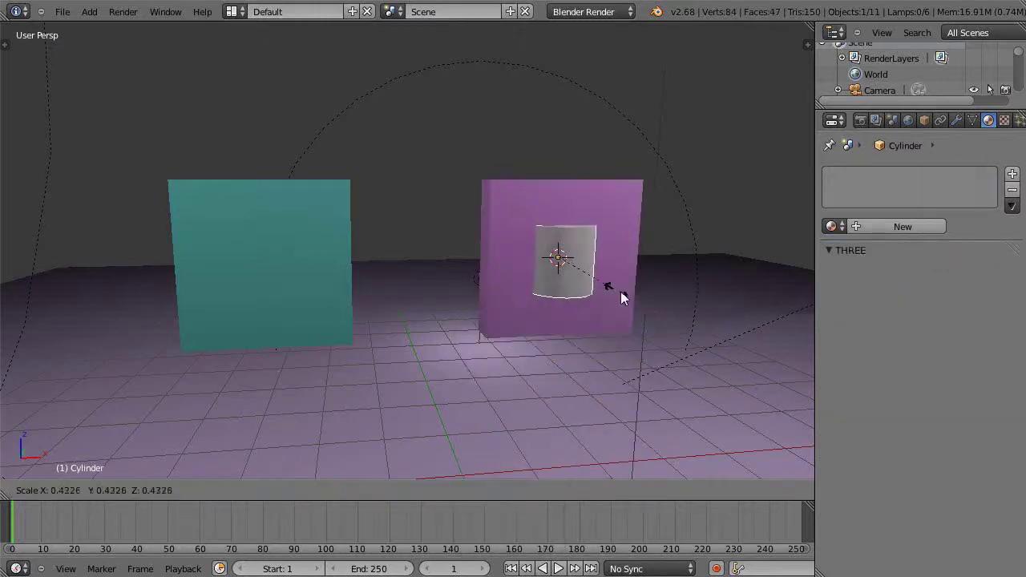
left_click(629, 293)
type("rx90")
left_click(666, 208)
- Lower the cylinder to overlap the purple wall's bottom edge, then select the wall
mouse_move(567, 293)
middle_mouse_down()
mouse_move(688, 327)
mouse_move(543, 307)
mouse_move(615, 305)
mouse_move(609, 299)
middle_mouse_up()
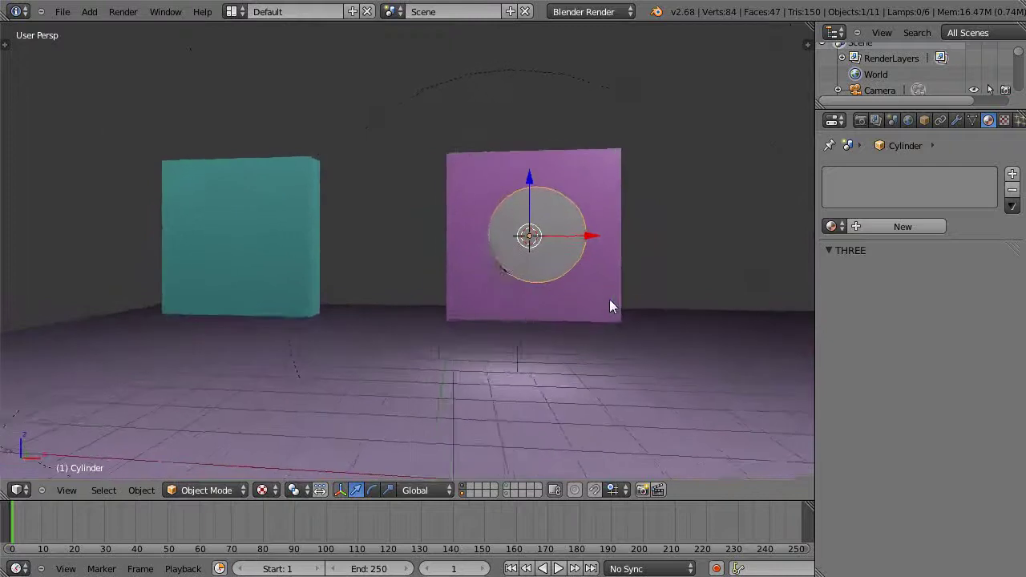
scroll(609, 299, "up", 3)
left_click_drag(621, 167, 623, 317)
middle_click_drag(644, 264, 450, 359)
right_click(450, 201)
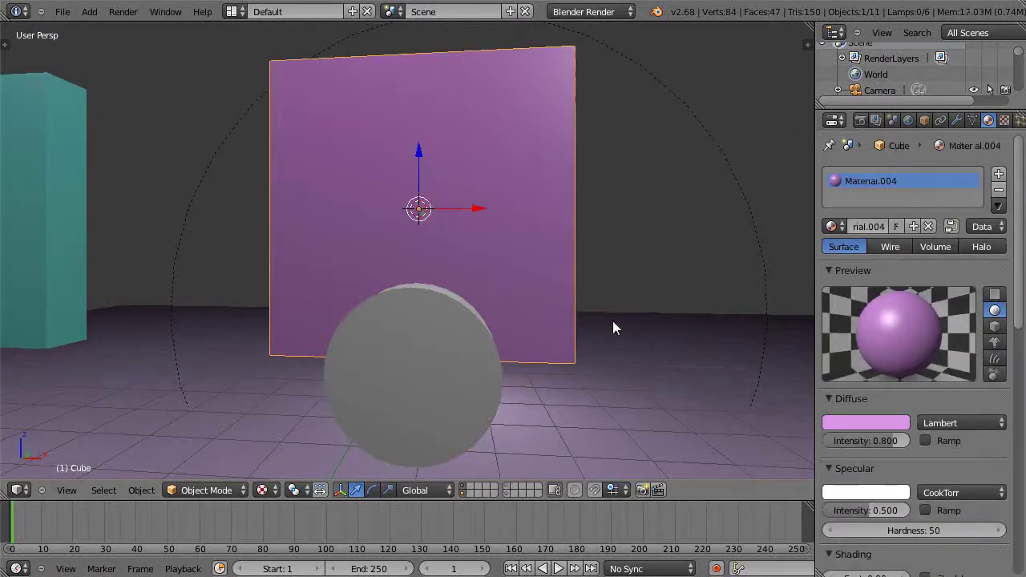
middle_click_drag(612, 328, 630, 328)
- Add a Boolean modifier to the wall set to Difference with Cylinder, and apply it
left_click(956, 121)
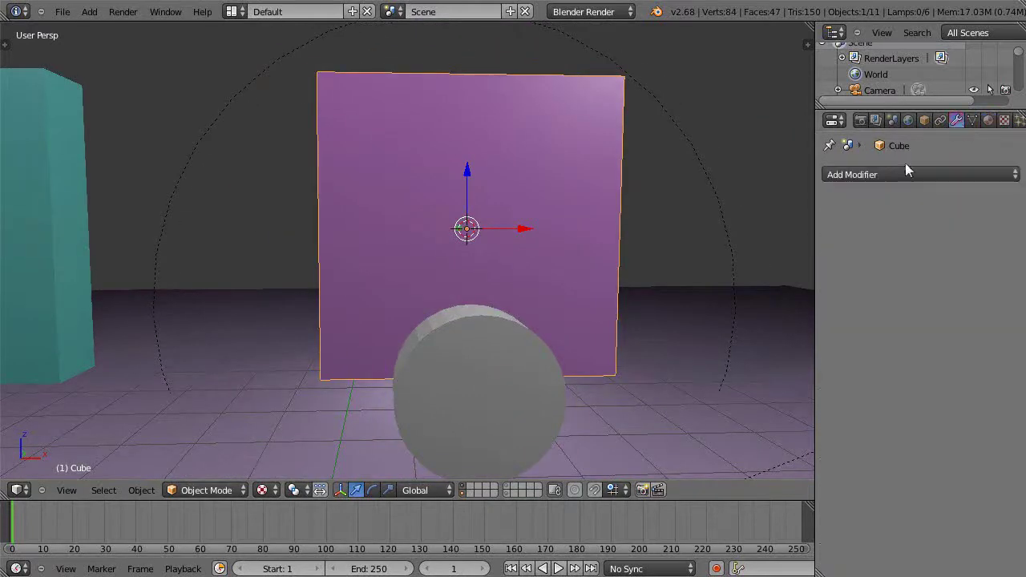
left_click(904, 172)
left_click(655, 243)
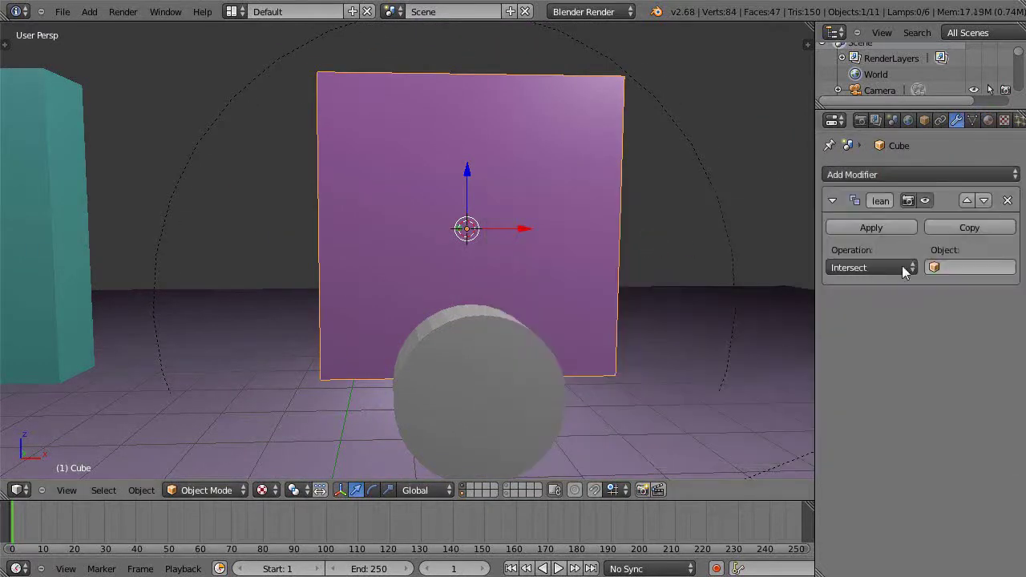
left_click(866, 267)
left_click(852, 218)
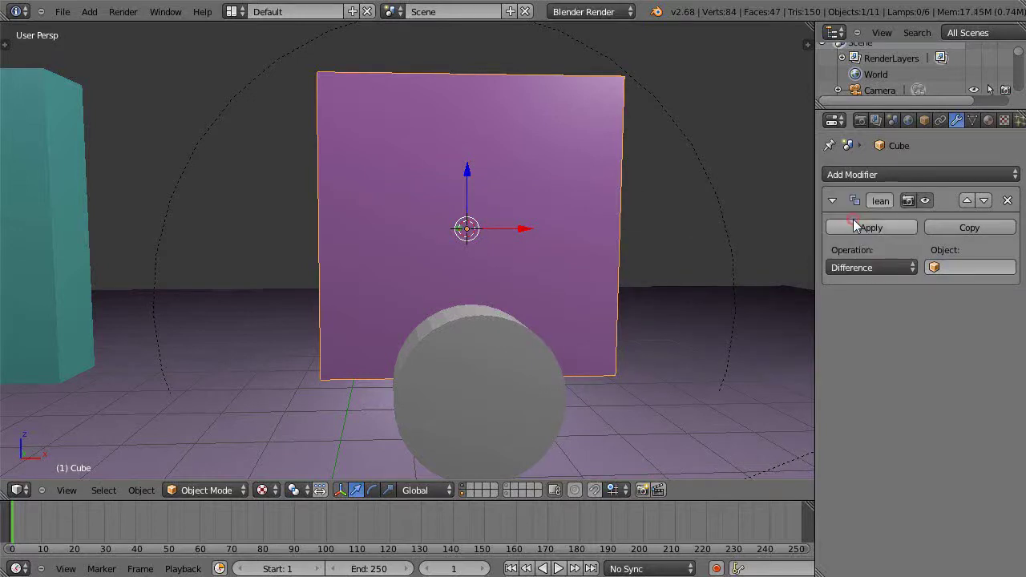
left_click(962, 267)
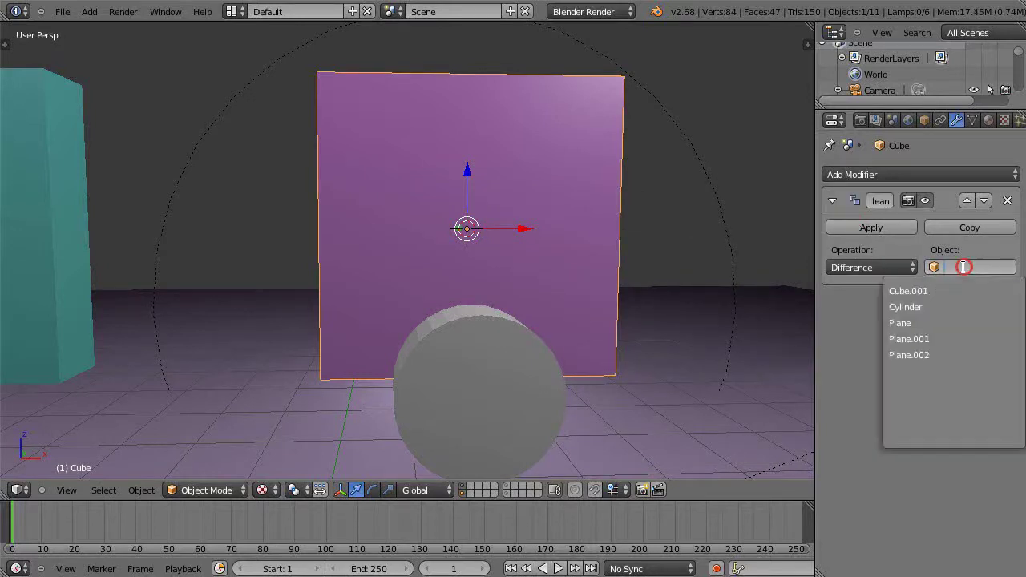
left_click(917, 309)
left_click(858, 230)
- Select the cylinder and move it aside to the right
middle_click_drag(472, 329, 486, 361)
right_click(486, 364)
key("g")
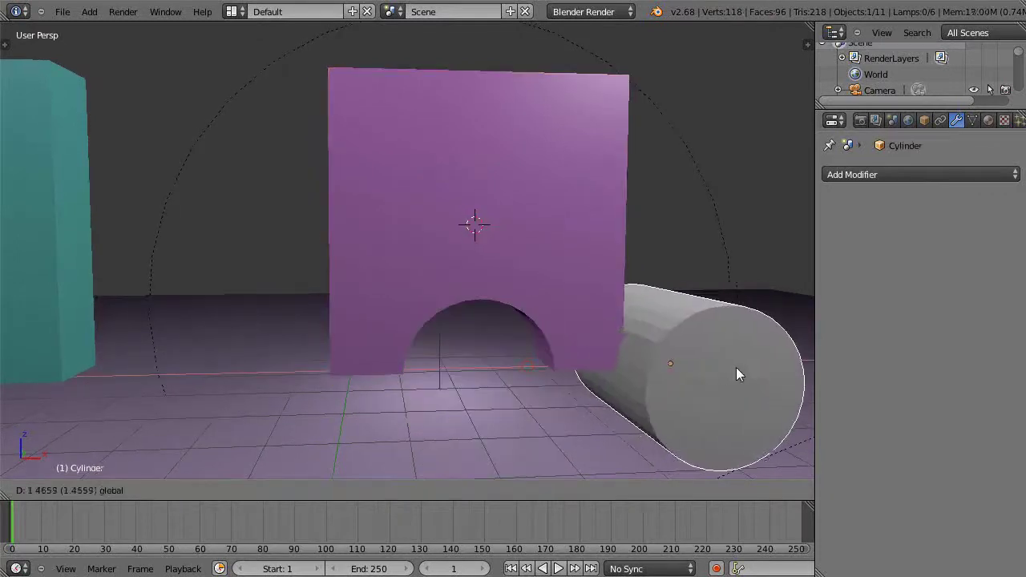
left_click(733, 367)
- Select the arched wall and inspect the cut mesh in Edit Mode
middle_click_drag(733, 367, 533, 233)
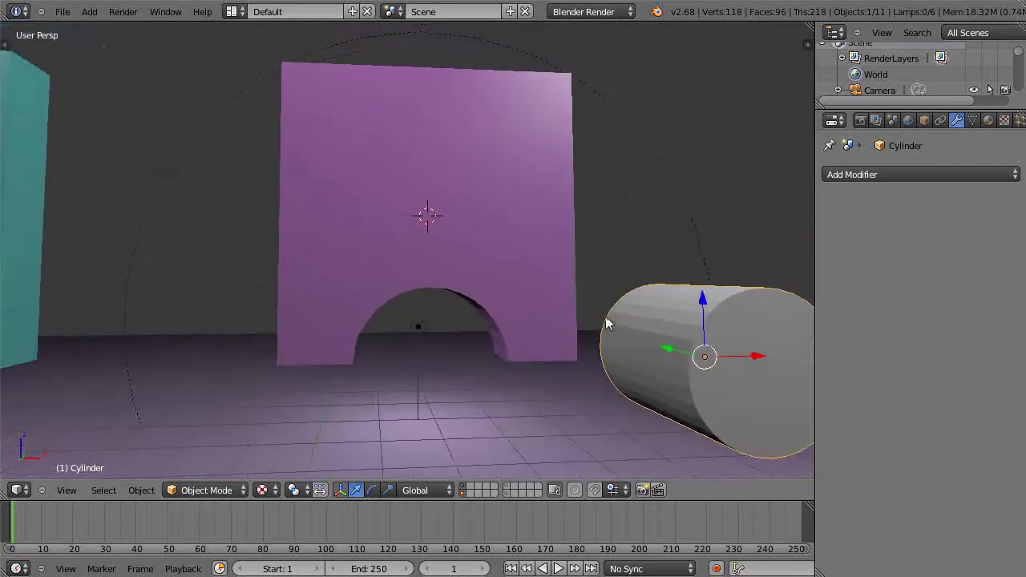
right_click(506, 214)
key("Tab")
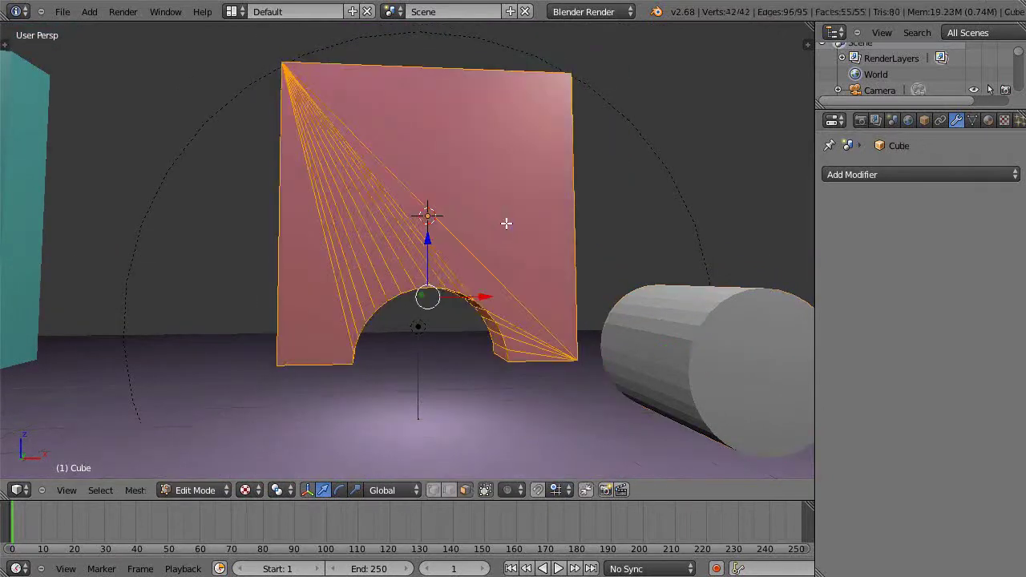
scroll(508, 233, "up", 4)
scroll(496, 260, "down", 4)
scroll(522, 356, "up", 5)
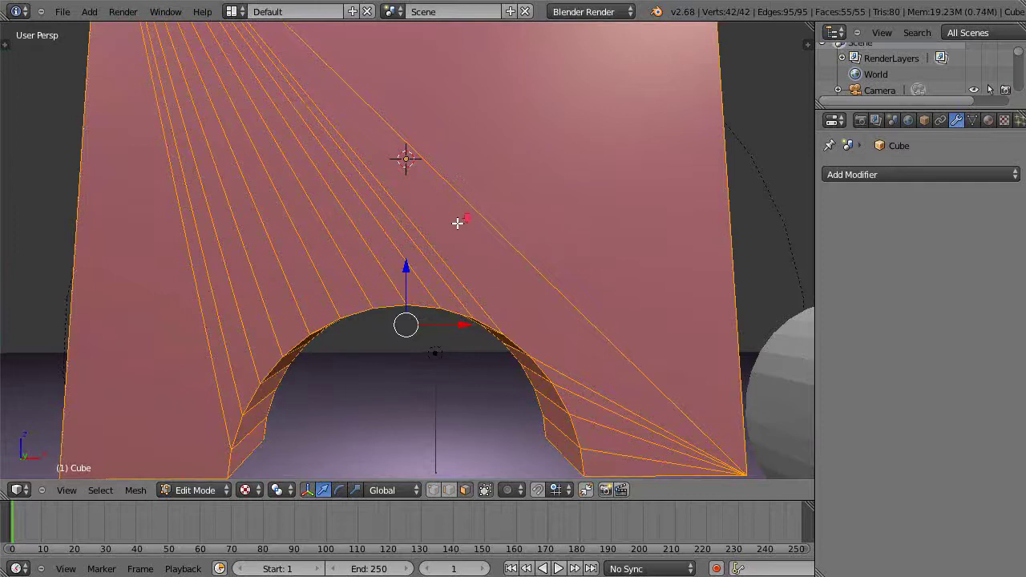
scroll(457, 223, "down", 5)
- Undo back to before the Boolean was applied, restoring the whole wall and its Difference modifier
key("ctrl+z")
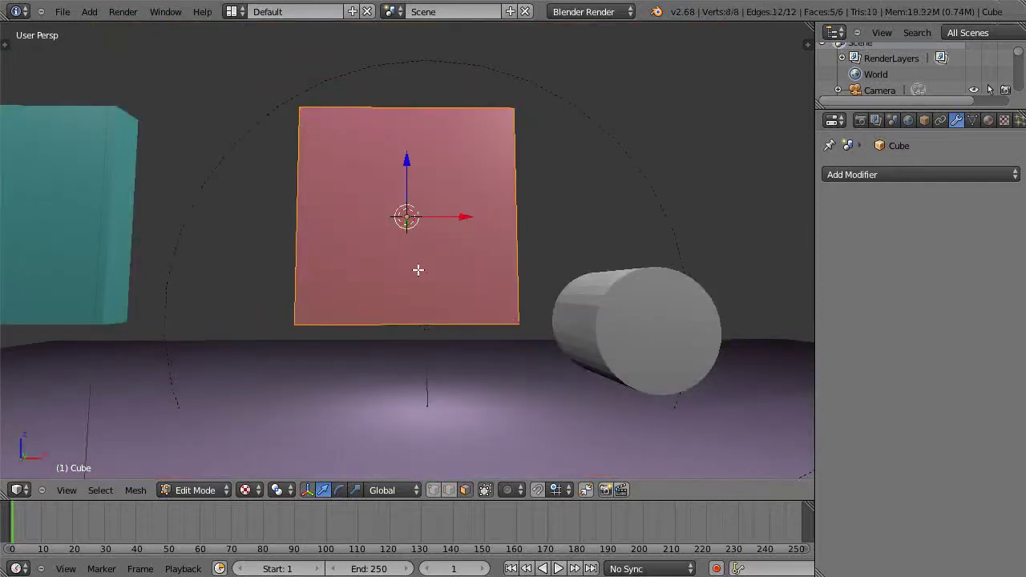
middle_click_drag(425, 277, 435, 286)
key("x")
left_click(470, 284)
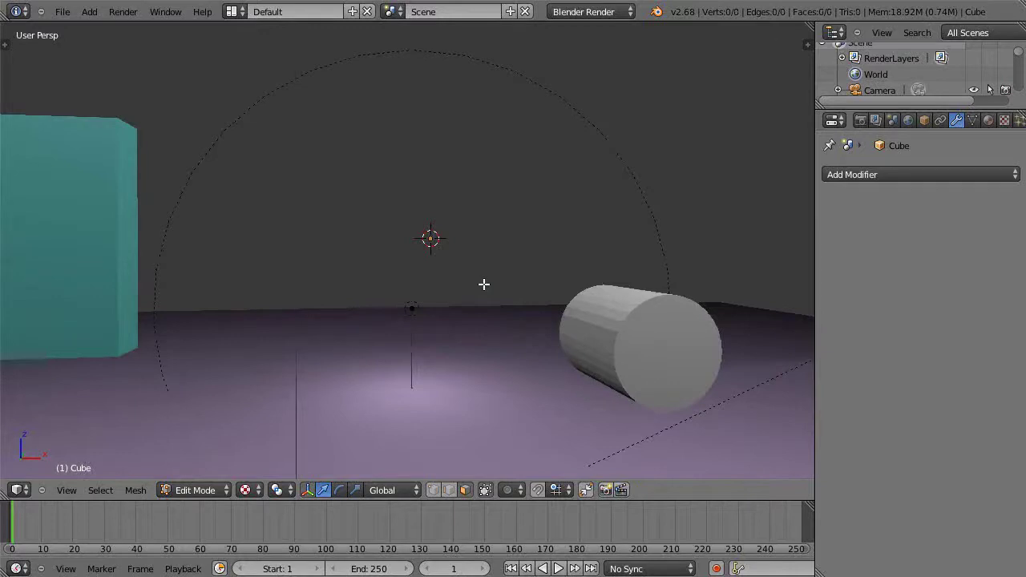
key("ctrl+z")
key("ctrl+z")
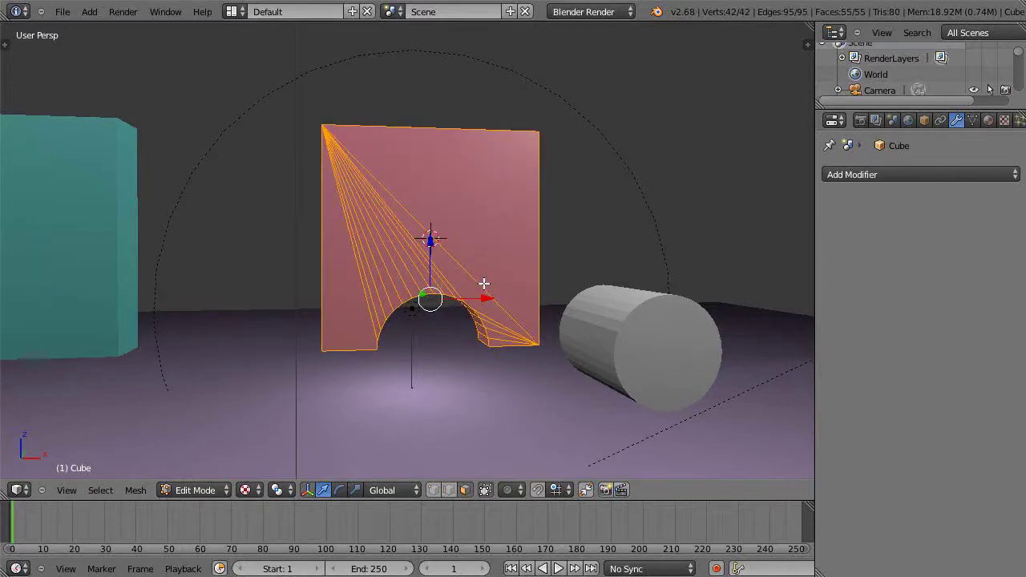
key("Tab")
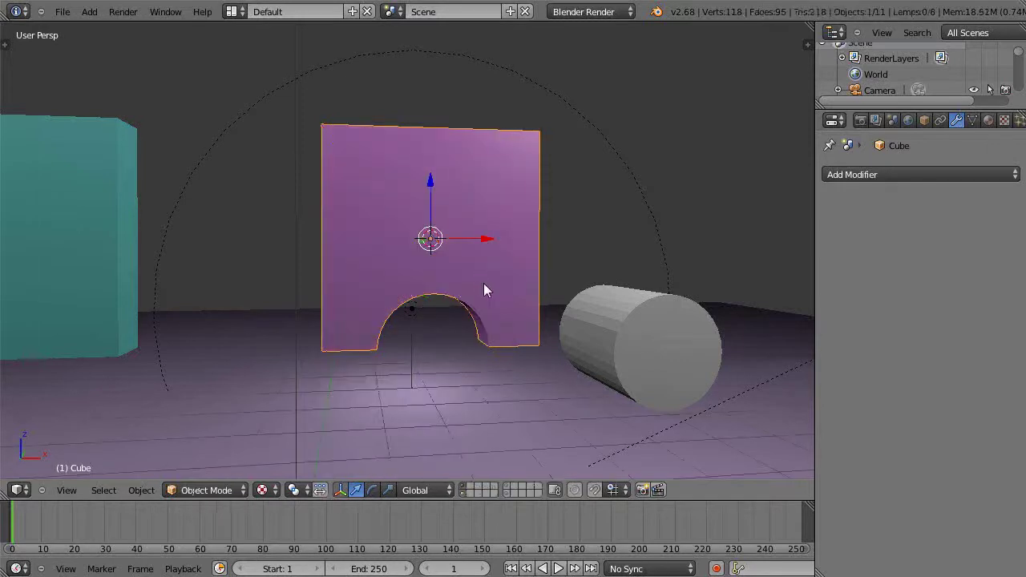
key("ctrl+z")
key("ctrl+z")
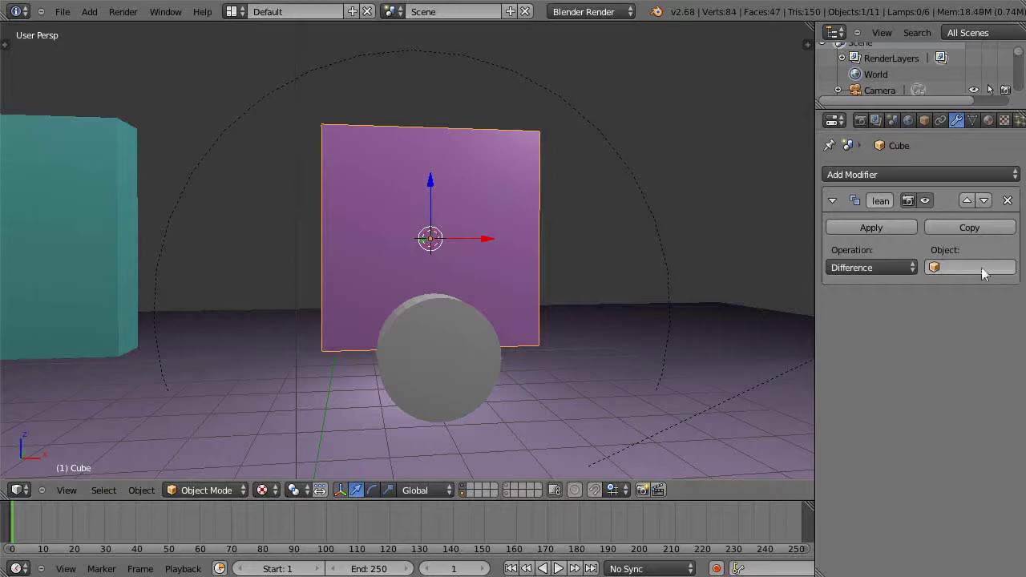
left_click_drag(487, 239, 554, 259)
- Subdivide the purple wall's mesh four times in Edit Mode, then return to Object Mode
right_click(554, 259)
scroll(488, 371, "up", 2)
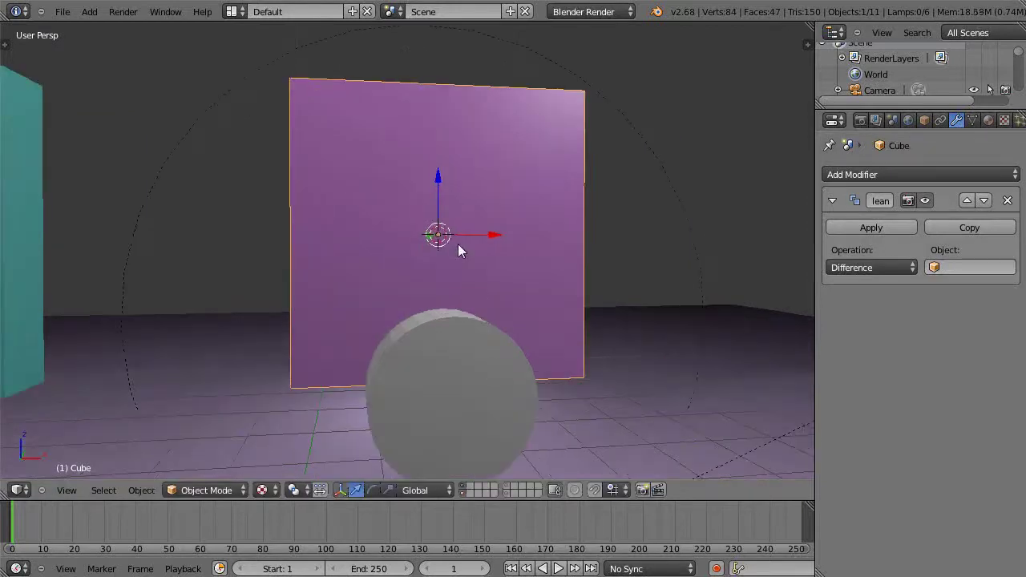
key("Tab")
key("w")
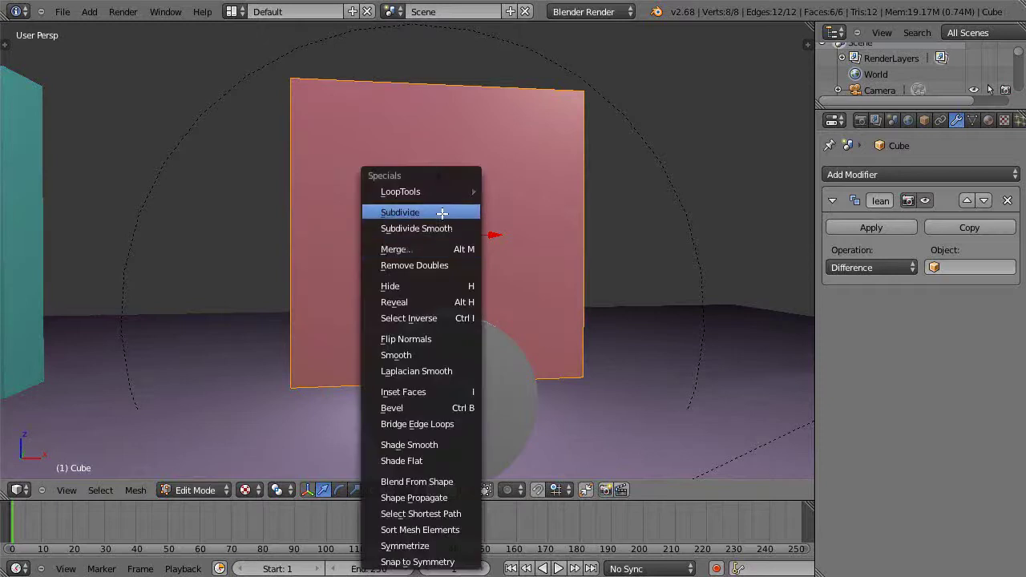
left_click(447, 213)
key("w")
left_click(441, 212)
key("w")
left_click(442, 212)
key("w")
left_click(442, 212)
key("Tab")
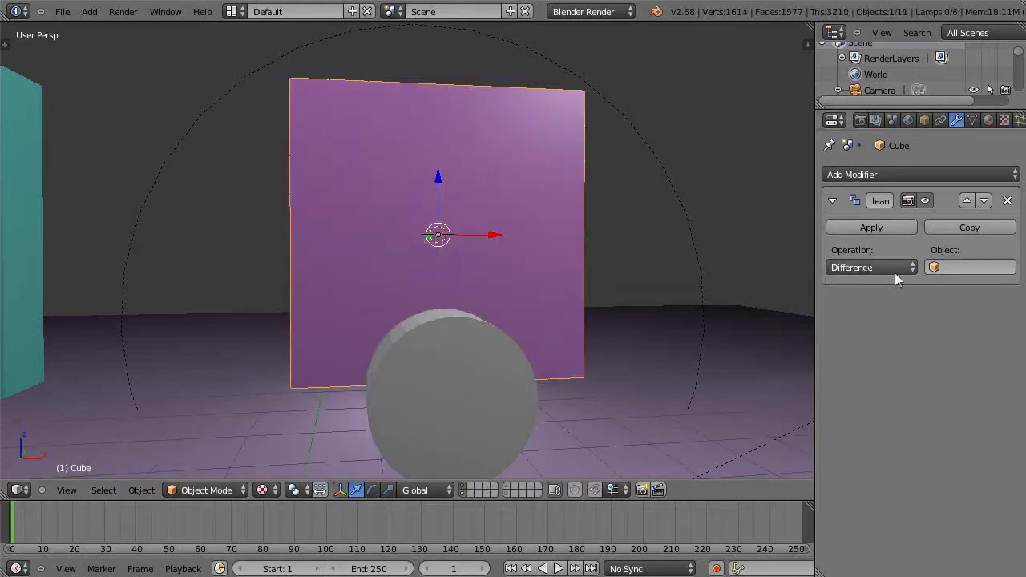
- Reapply the Boolean Difference with Cylinder, then slide the cylinder aside along X
left_click(982, 274)
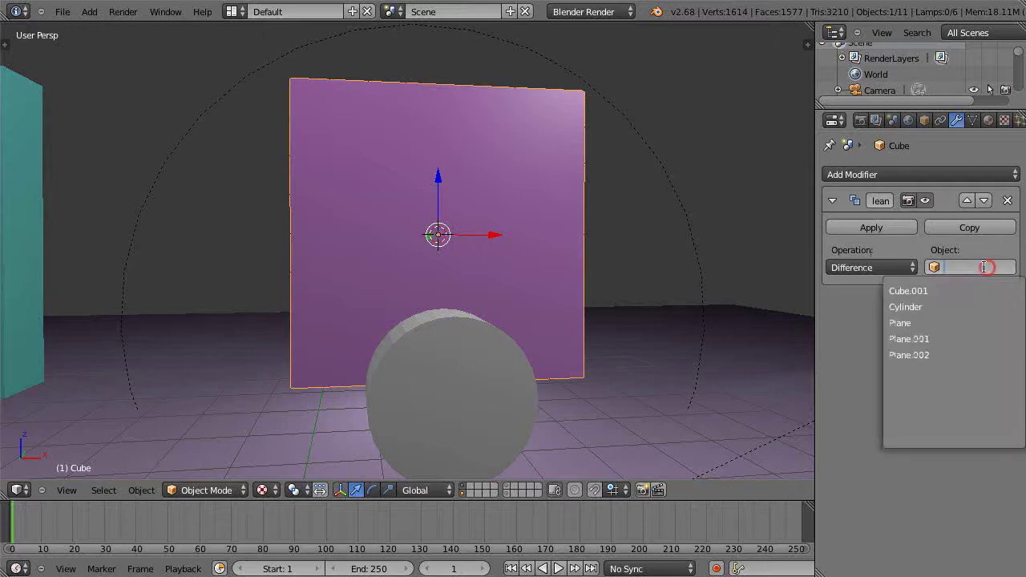
left_click(906, 302)
left_click(872, 229)
right_click(493, 368)
key("g")
key("x")
left_click(768, 388)
- Select the arched wall and inspect its subdivided mesh in Edit Mode
right_click(529, 258)
key("Tab")
scroll(453, 303, "up", 3)
middle_click_drag(458, 323, 580, 335)
scroll(694, 347, "up", 2)
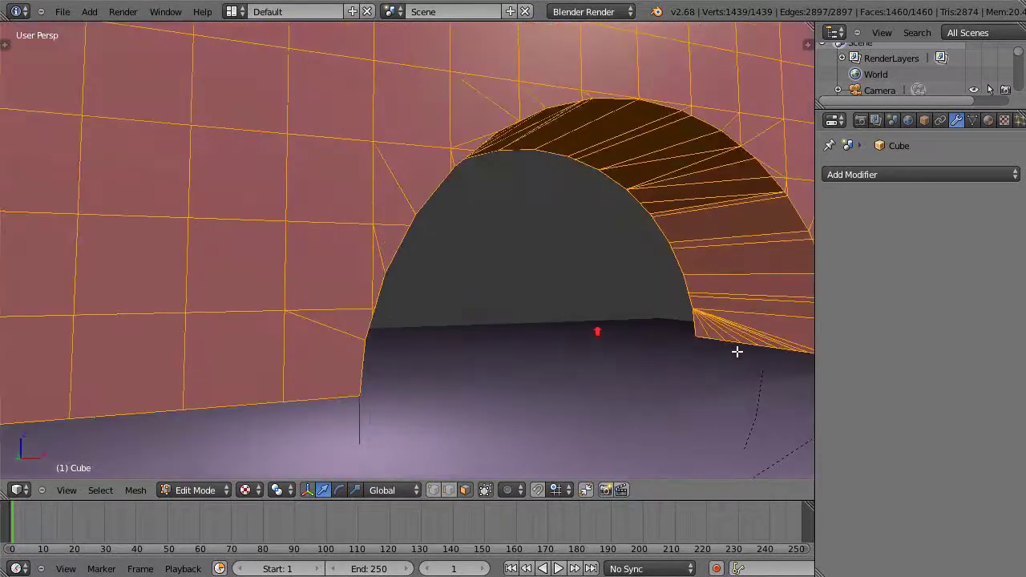
scroll(703, 341, "down", 2)
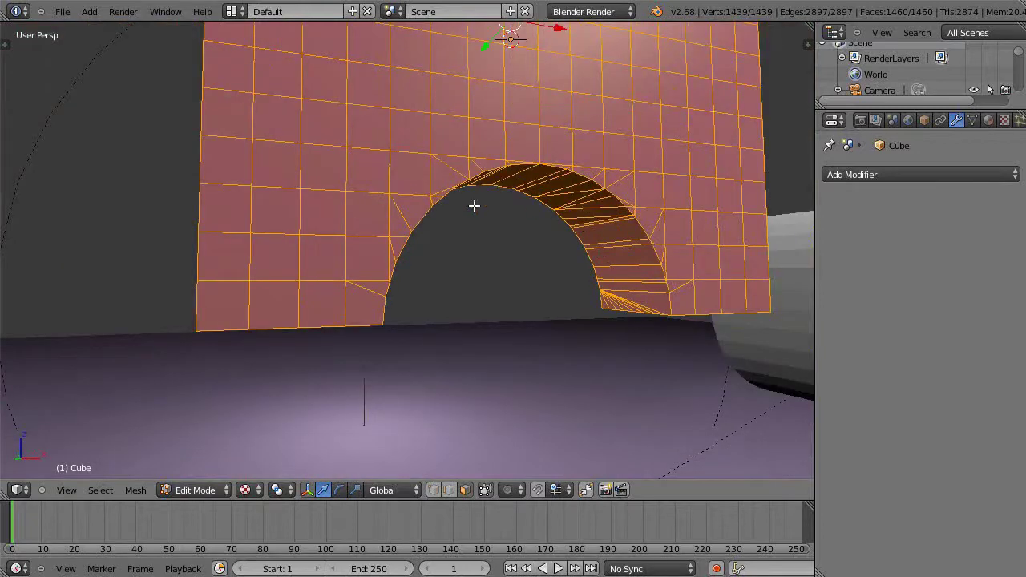
middle_click_drag(503, 210, 465, 227)
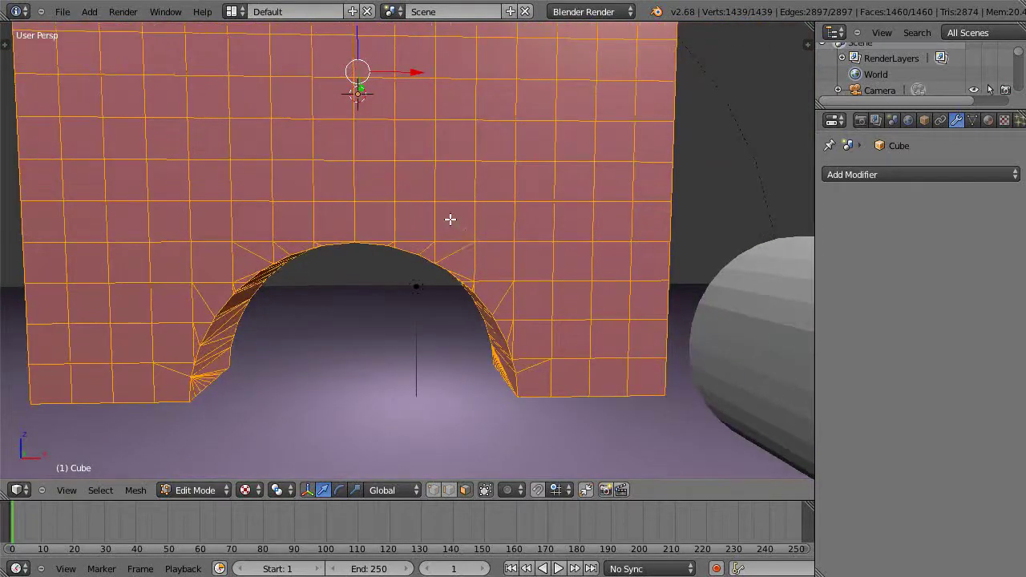
scroll(457, 232, "up", 4)
scroll(465, 229, "down", 3)
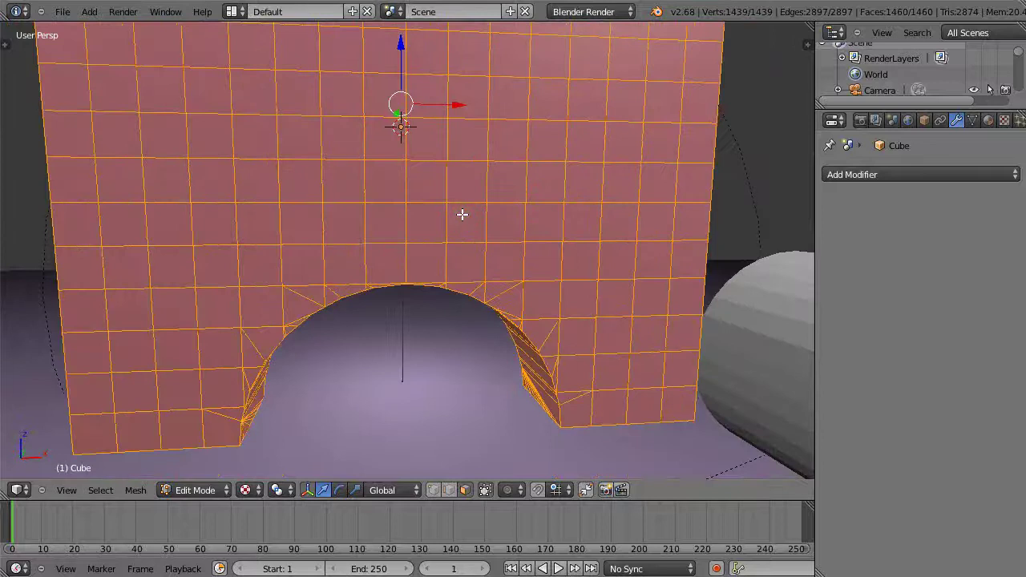
- Deselect all and add a centred loop cut across the purple wall
key("a")
key("ctrl+r")
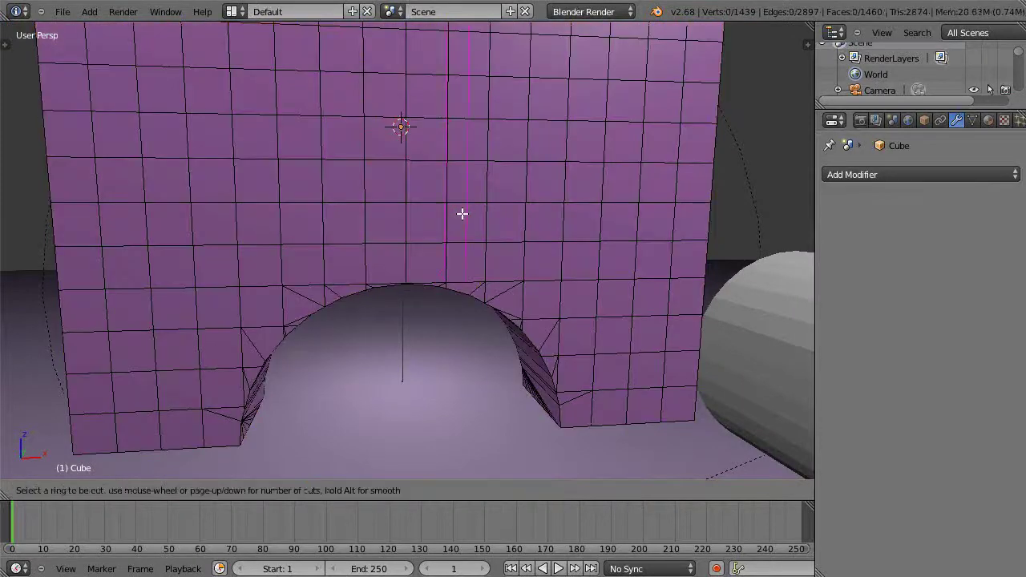
left_click(530, 185)
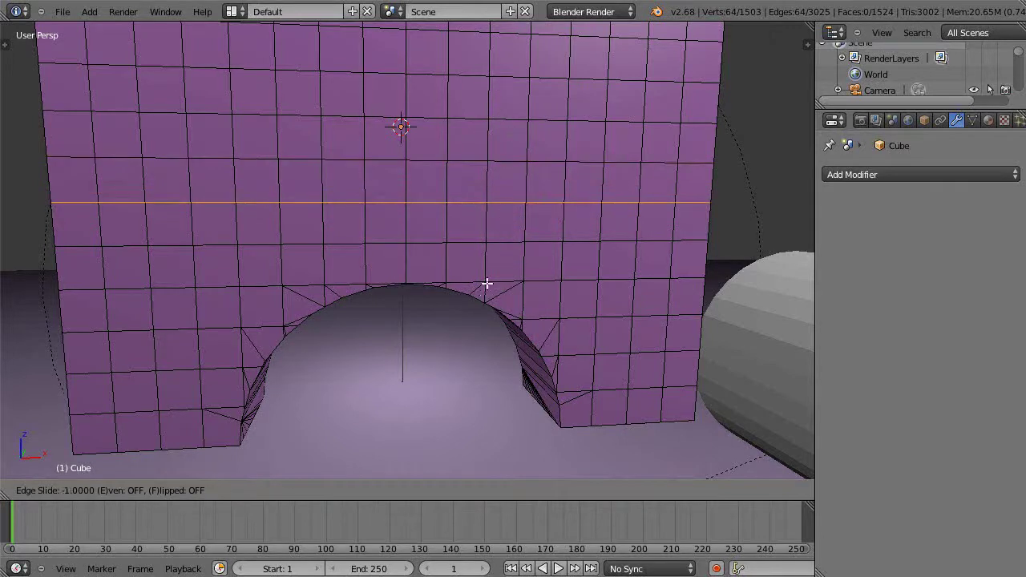
right_click(489, 226)
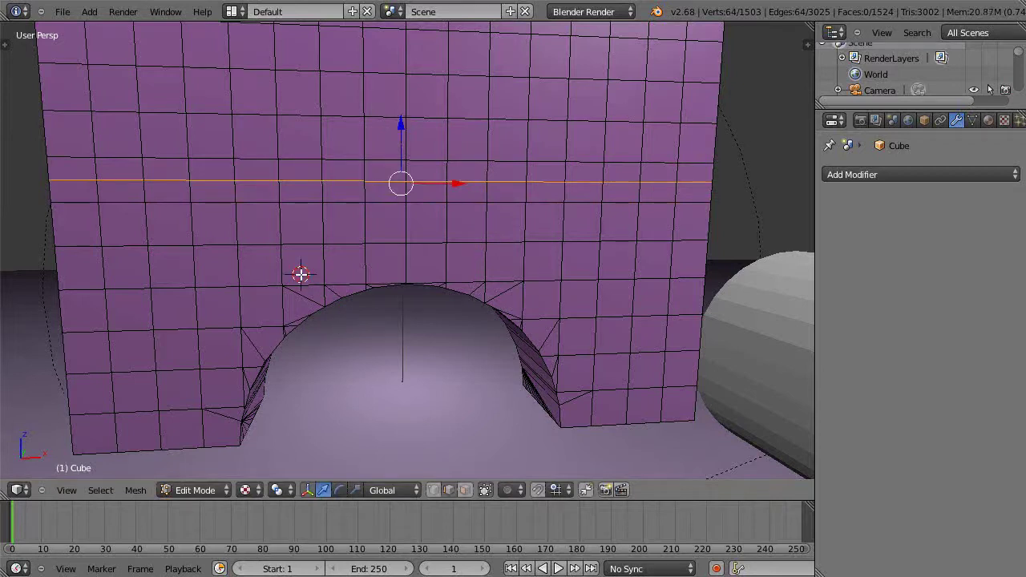
- Add a second centred horizontal loop cut just above the arch
key("ctrl+r")
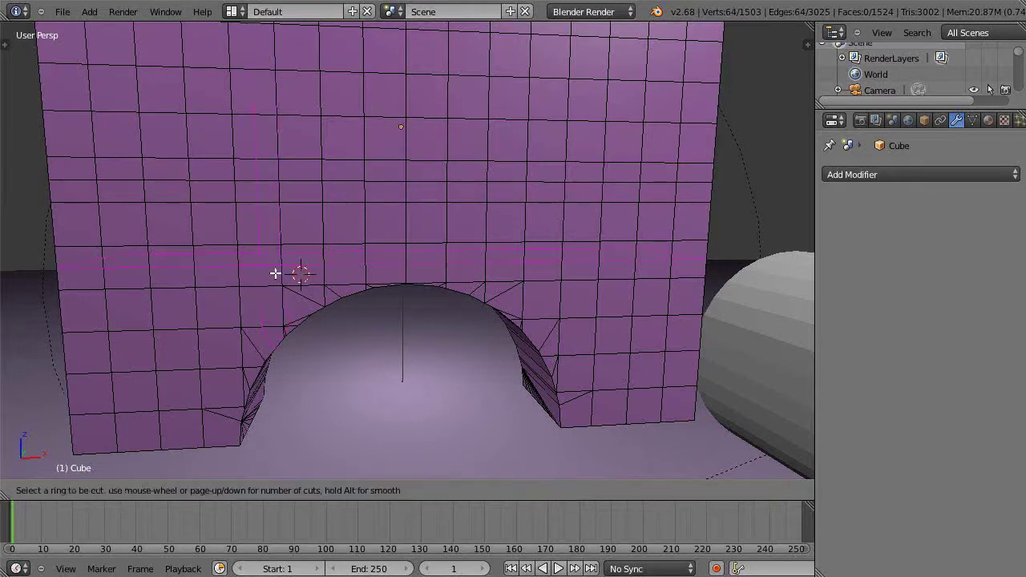
left_click(279, 270)
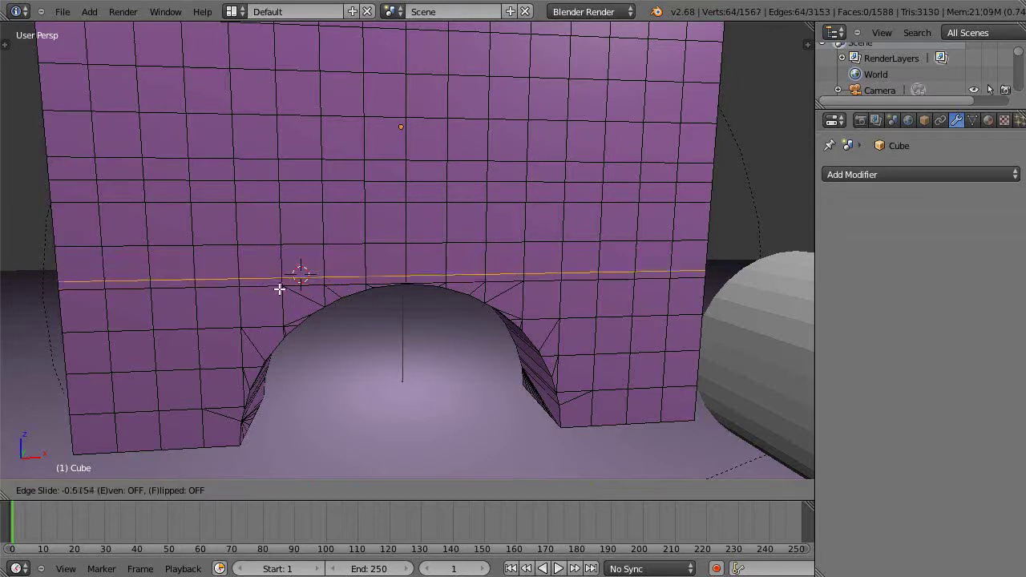
right_click(280, 309)
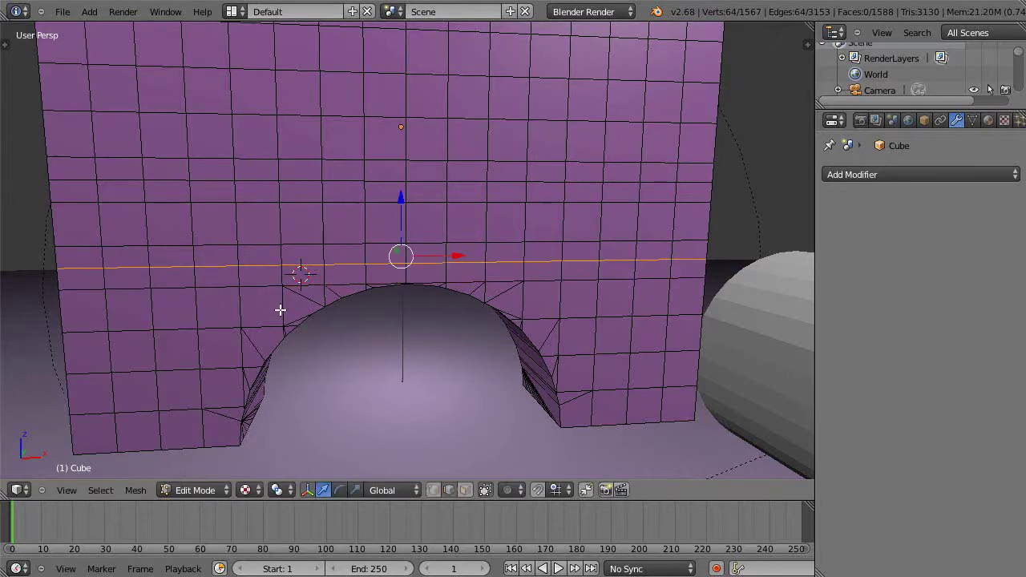
middle_click_drag(409, 297, 476, 277)
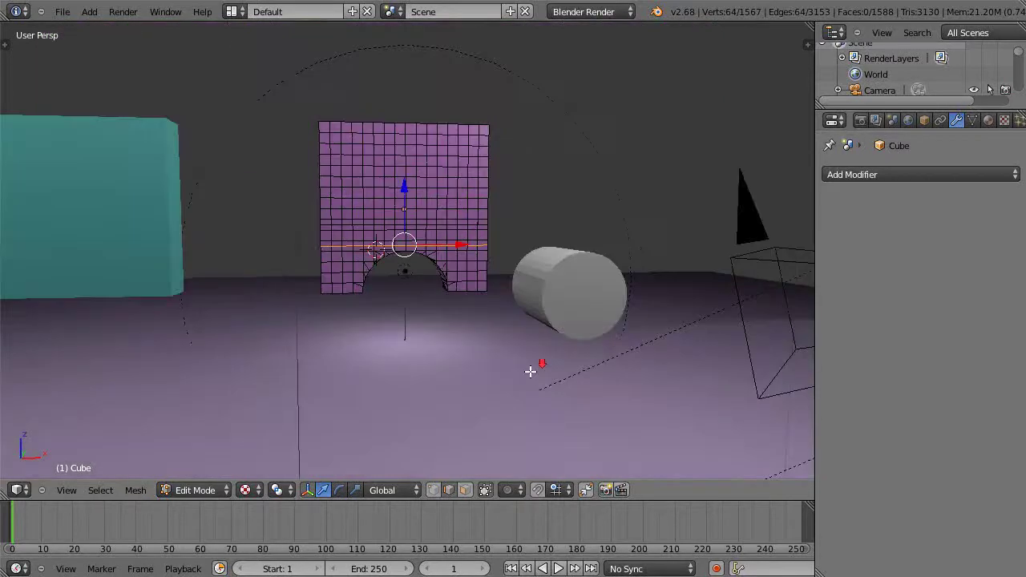
scroll(545, 361, "down", 7)
scroll(523, 376, "up", 4)
middle_click_drag(428, 355, 691, 408)
middle_click_drag(527, 385, 515, 355)
scroll(517, 378, "down", 4)
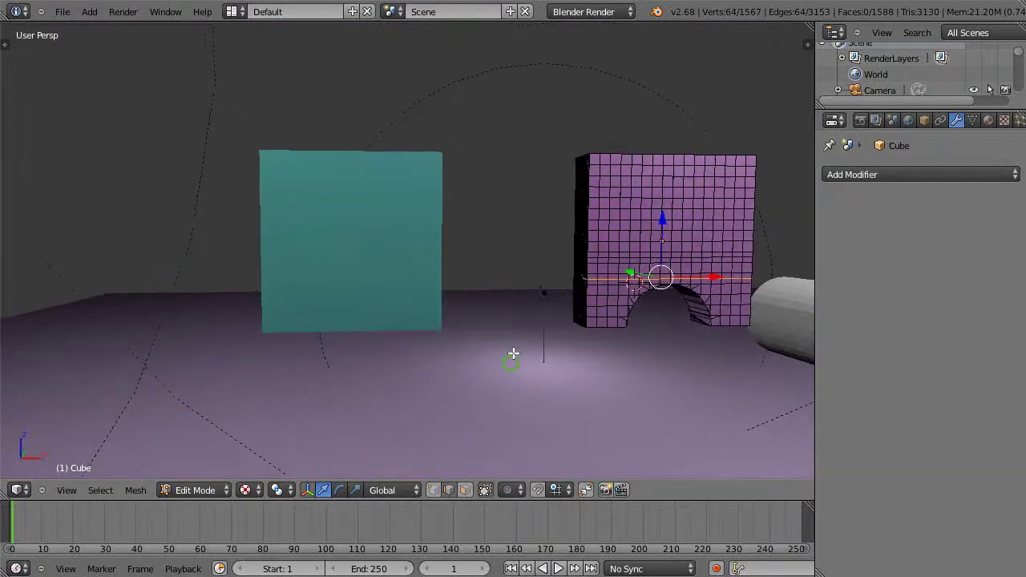
- Select the teal wall and try a Subdivide in Edit Mode, then undo it
key("Tab")
right_click(339, 242)
scroll(358, 336, "up", 3)
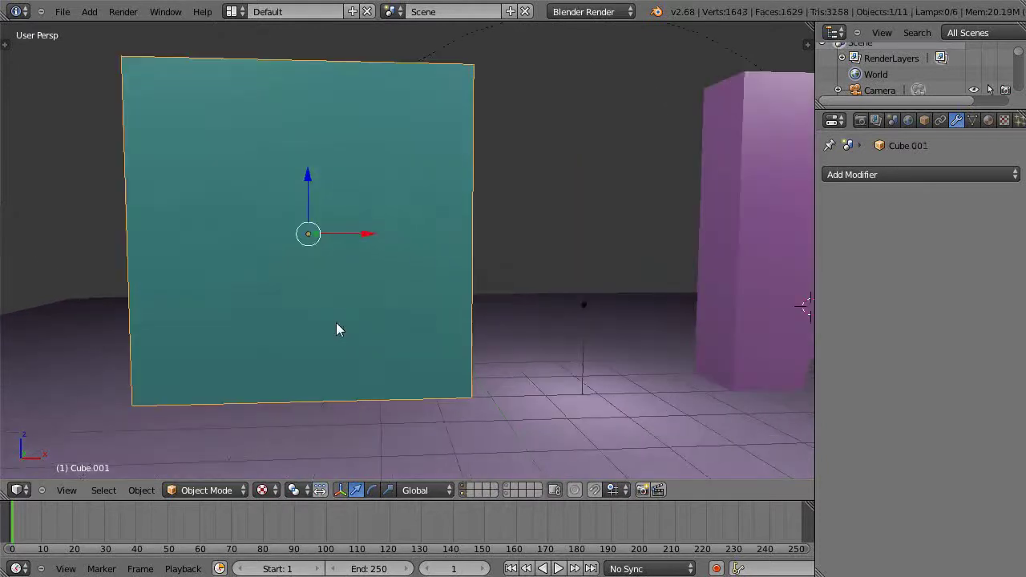
key("Tab")
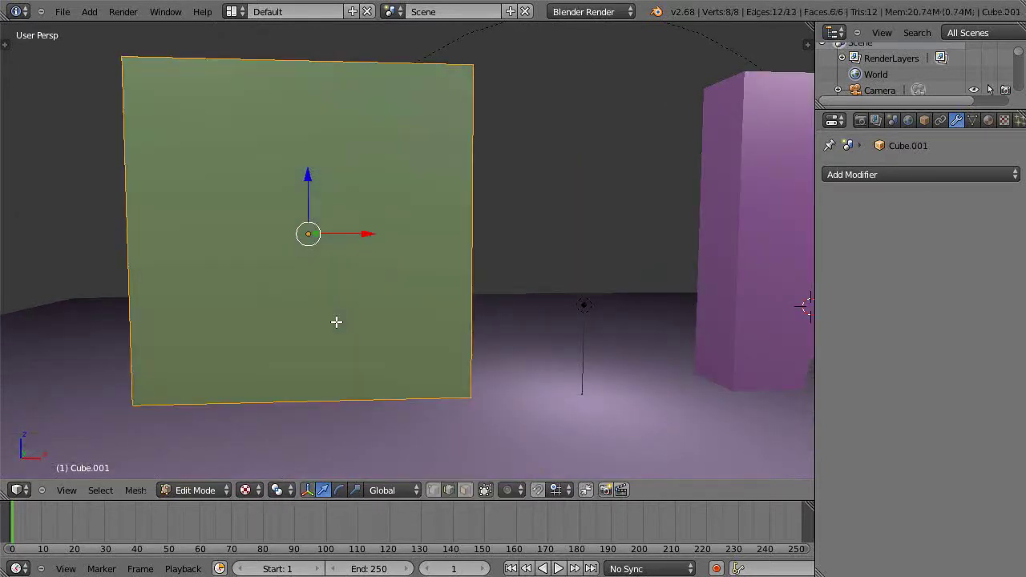
key("w")
left_click(292, 211)
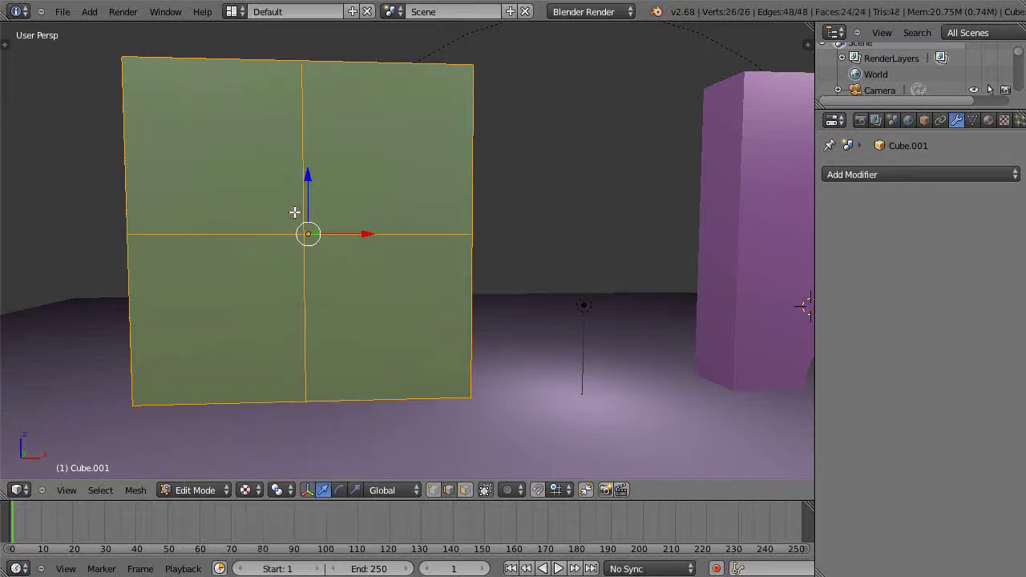
key("ctrl+z")
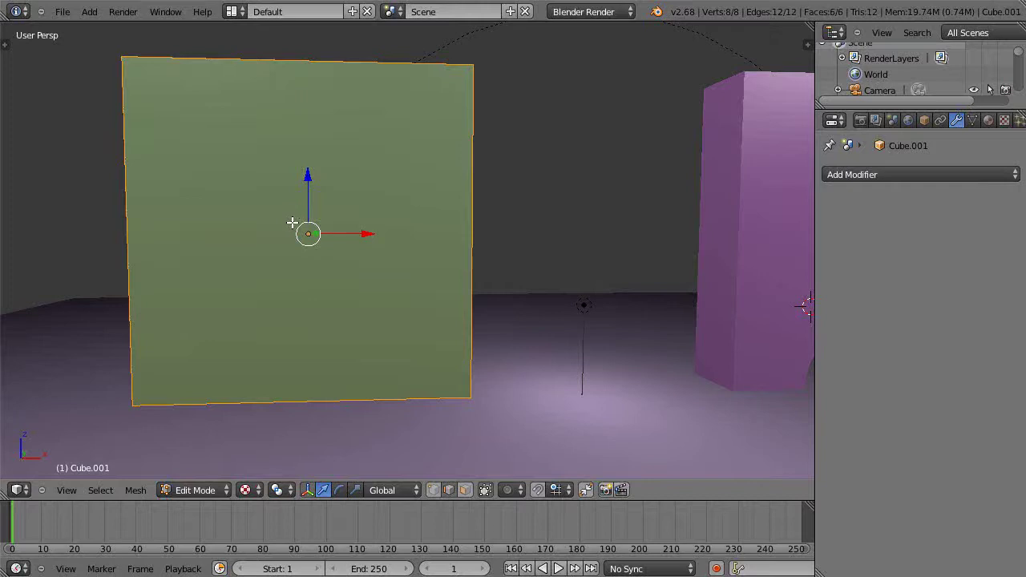
- Cut nine evenly spaced vertical edge loops into the teal wall and view it front-on
key("ctrl+r")
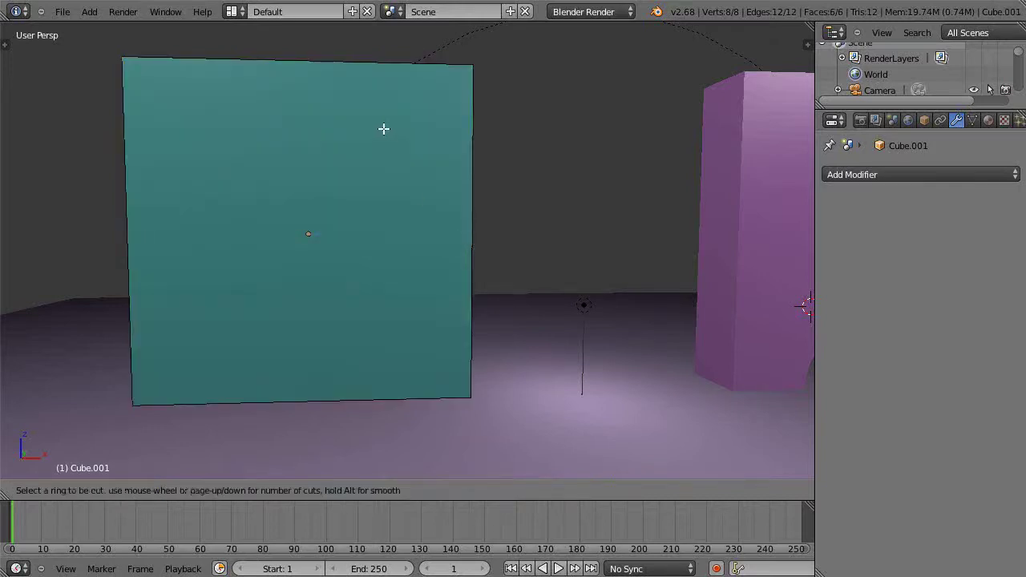
scroll(316, 71, "up", 5)
left_click(316, 70)
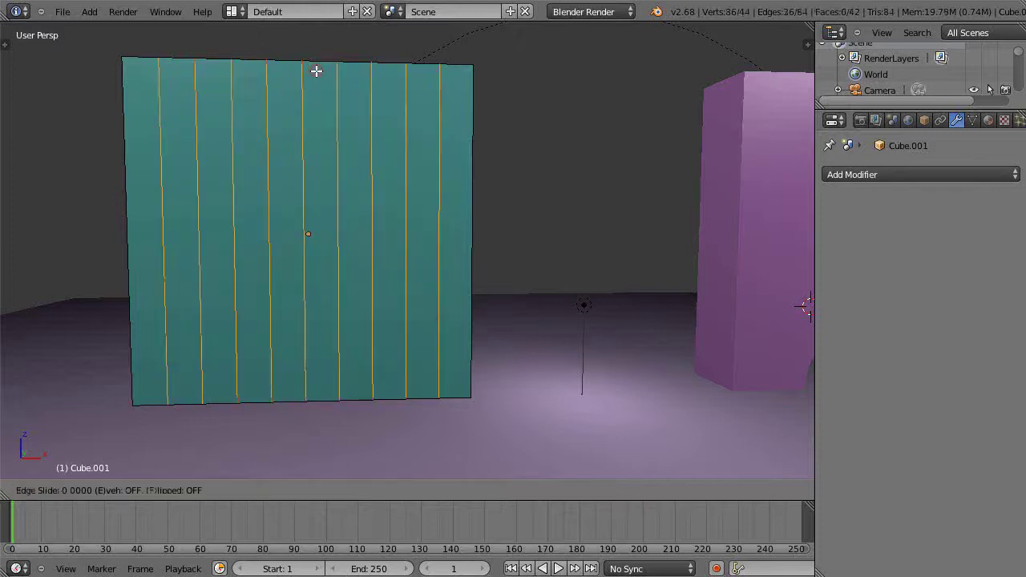
right_click(316, 71)
middle_click_drag(302, 385, 480, 376)
key("KP_5")
key("KP_1")
scroll(300, 377, "up", 4)
key("KP_1")
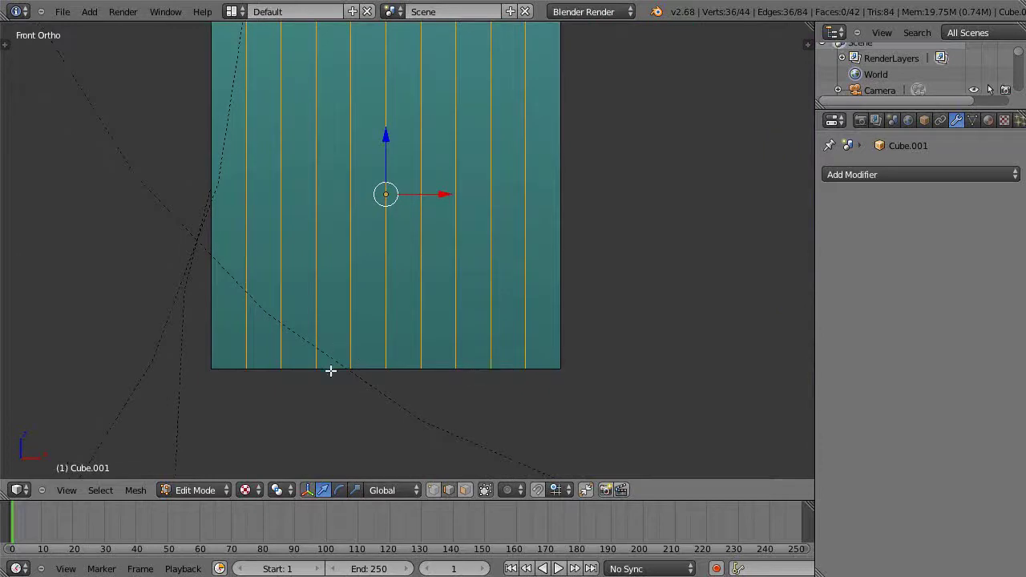
- In vertex mode, box-select only the teal wall's bottom-centre vertex
left_click(432, 491)
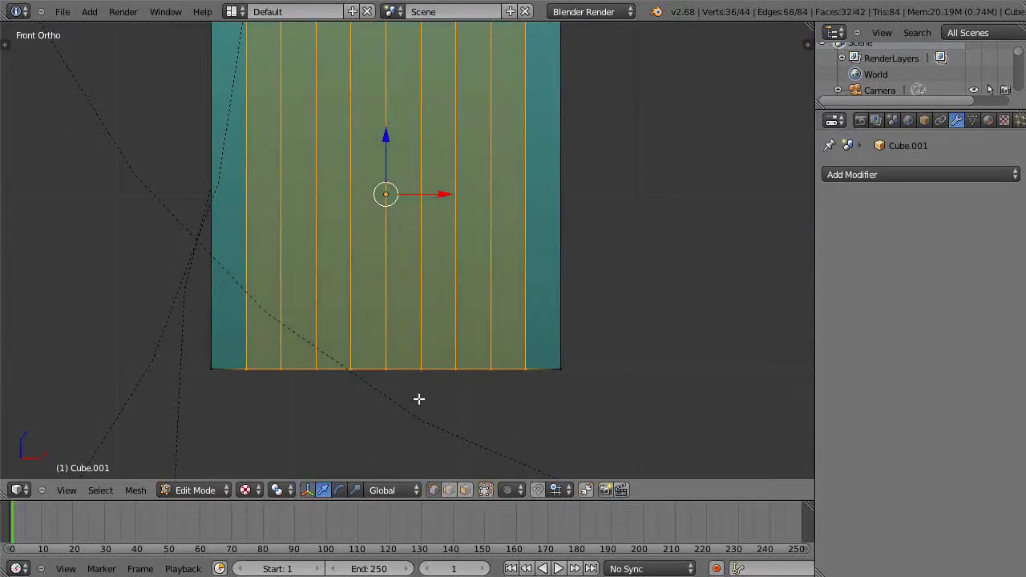
key("a")
key("b")
left_click_drag(374, 341, 405, 404)
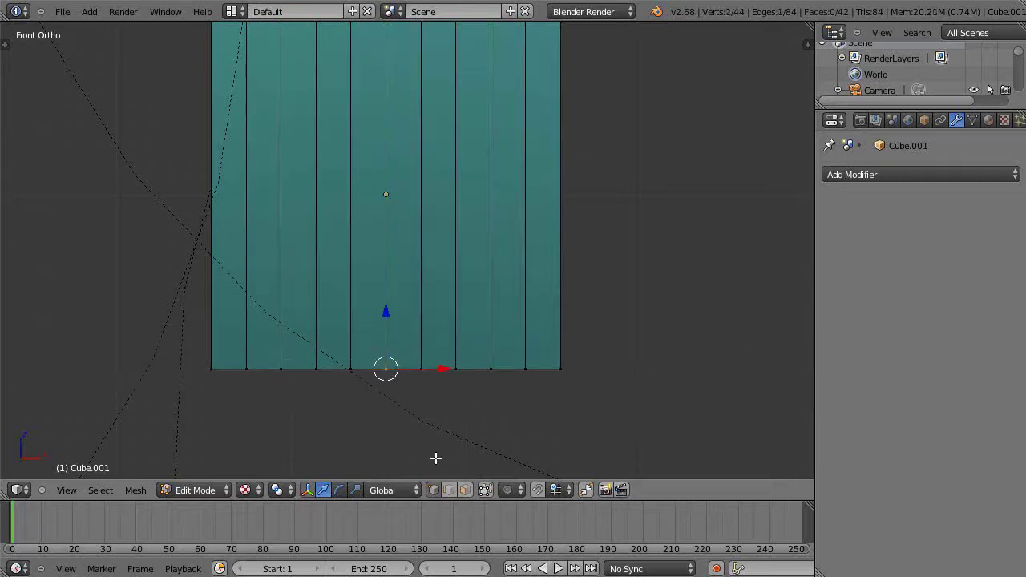
left_click(519, 494)
- Enable proportional editing with a Sphere falloff
left_click(522, 458)
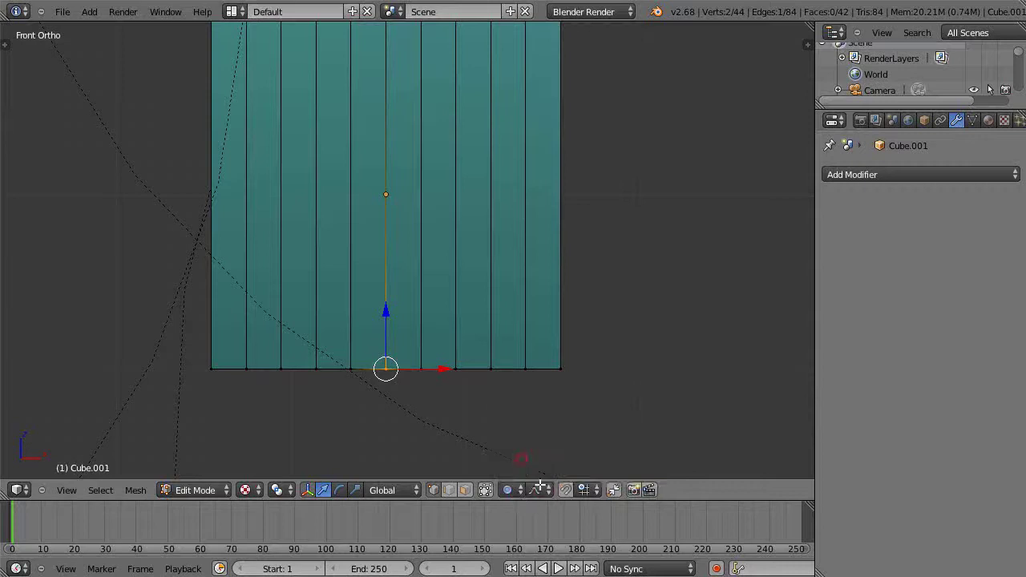
left_click(535, 490)
left_click(552, 442)
- Raise the bottom-centre vertex about 0.67 along Z, sizing the falloff into a rounded arch
key("g")
key("x")
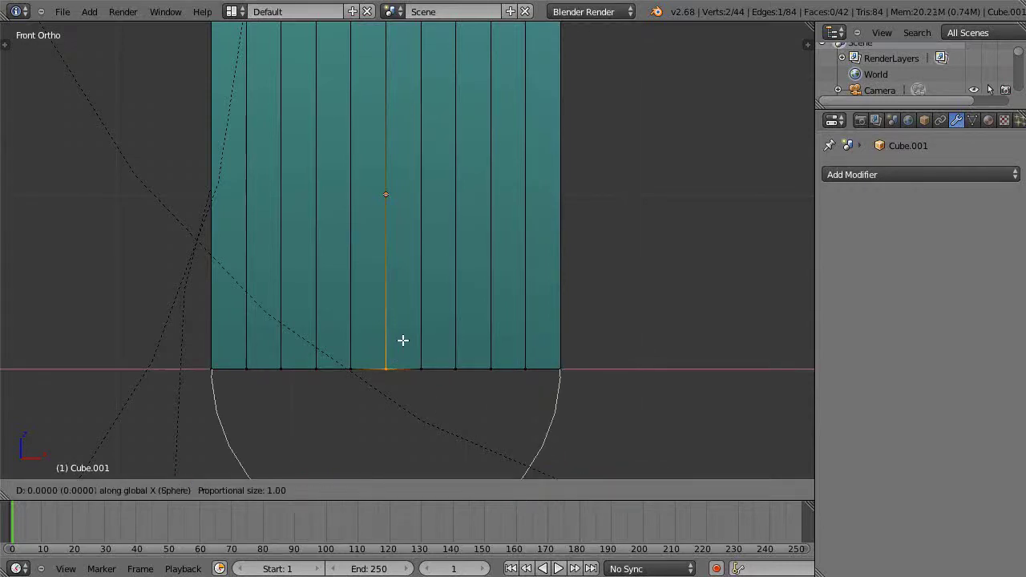
key("z")
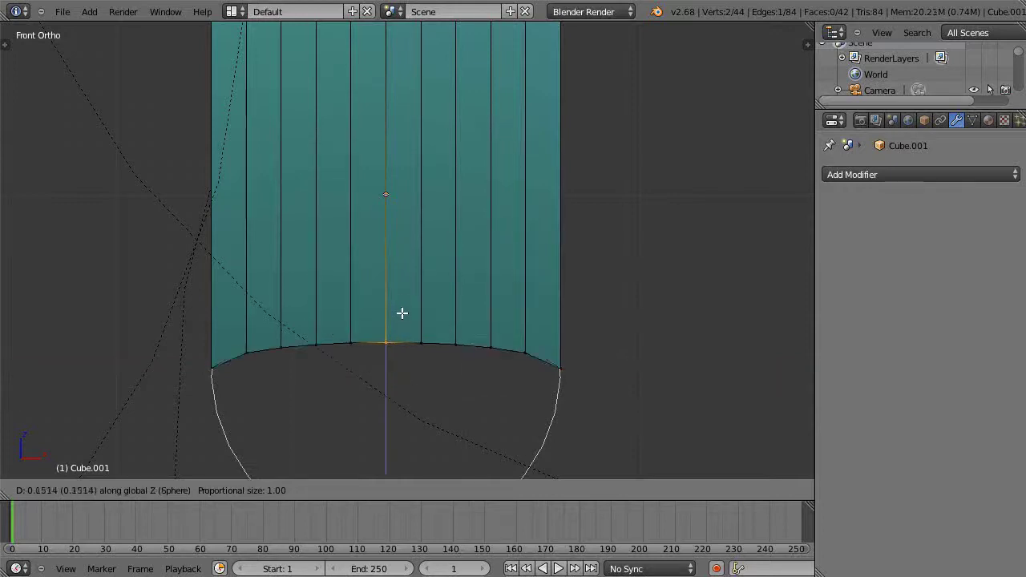
scroll(402, 301, "up", 3)
scroll(401, 298, "up", 3)
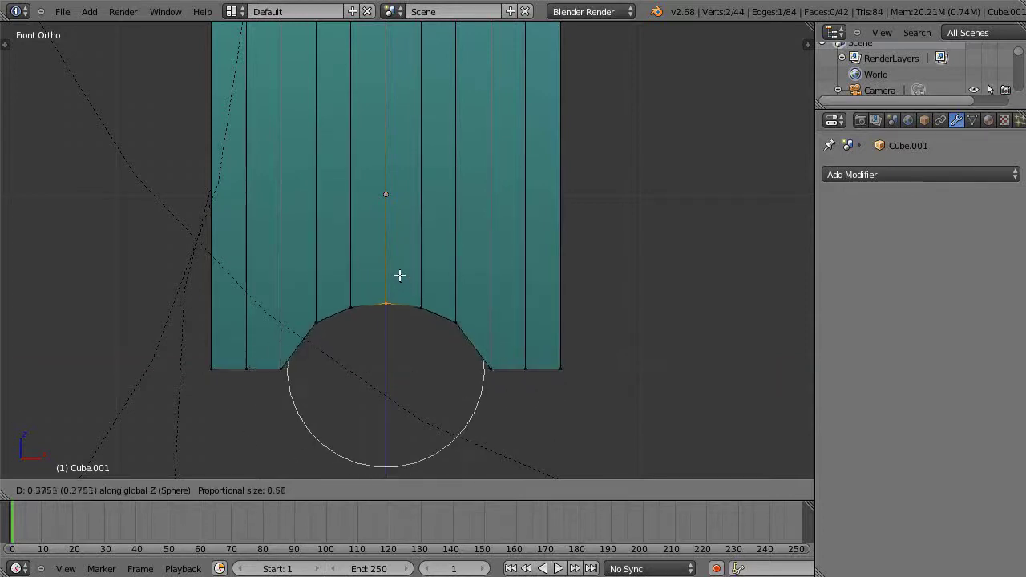
scroll(400, 255, "down", 1)
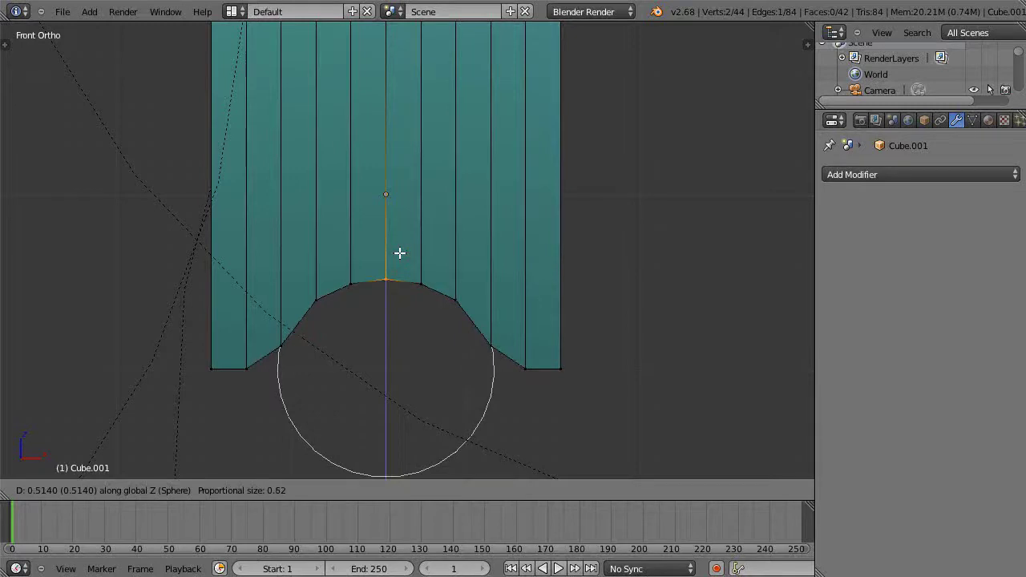
scroll(400, 253, "down", 1)
scroll(400, 254, "up", 1)
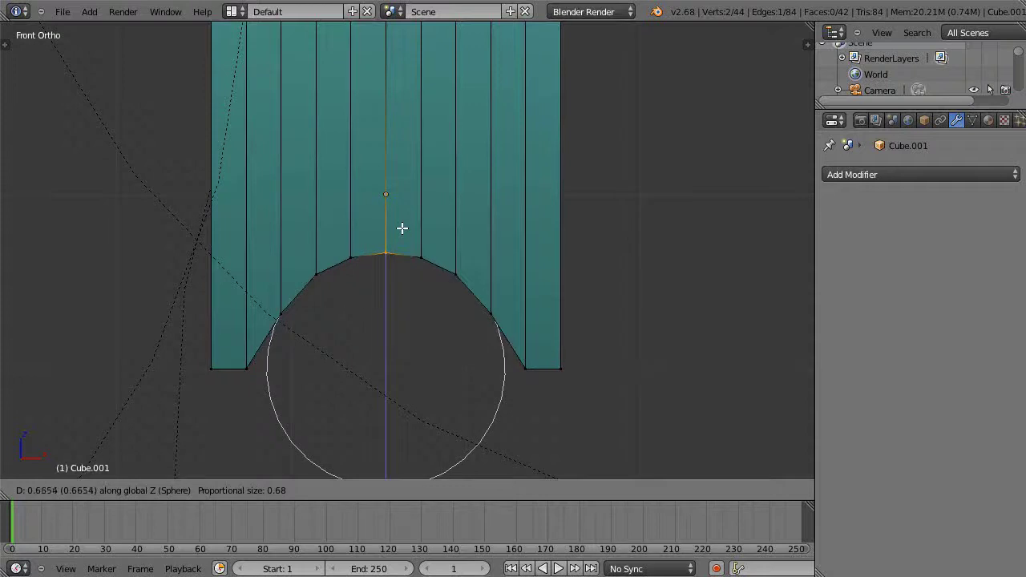
left_click(402, 236)
scroll(417, 347, "up", 2)
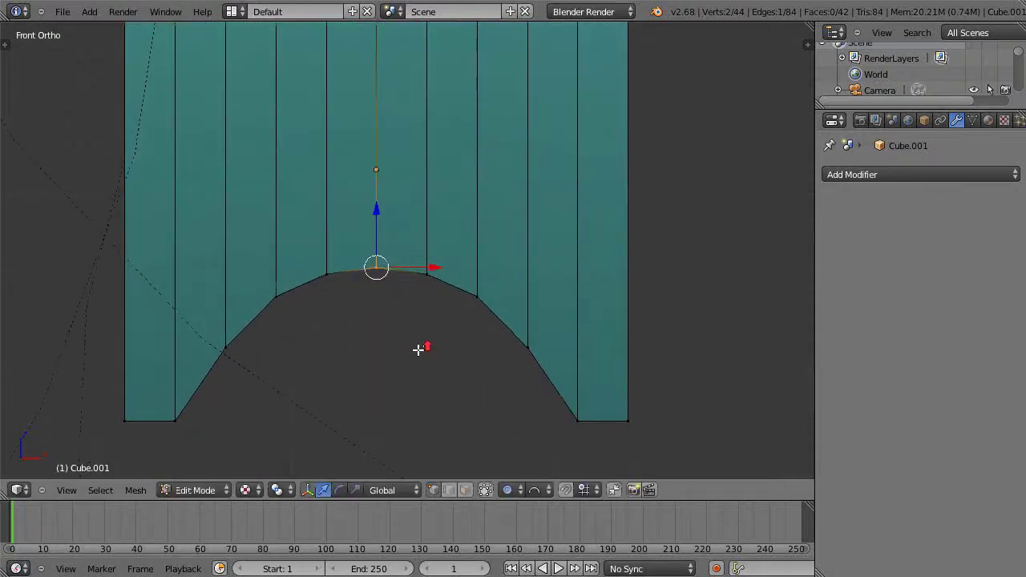
scroll(420, 348, "down", 1)
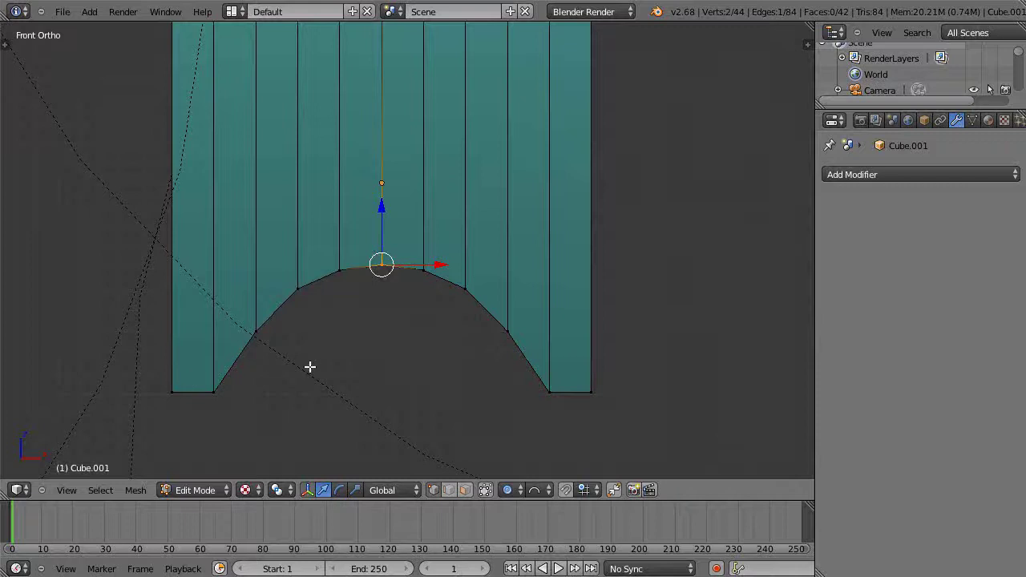
- In edge mode, select the vertical loops at both feet of the arch
left_click(448, 489)
right_click(214, 361, "alt")
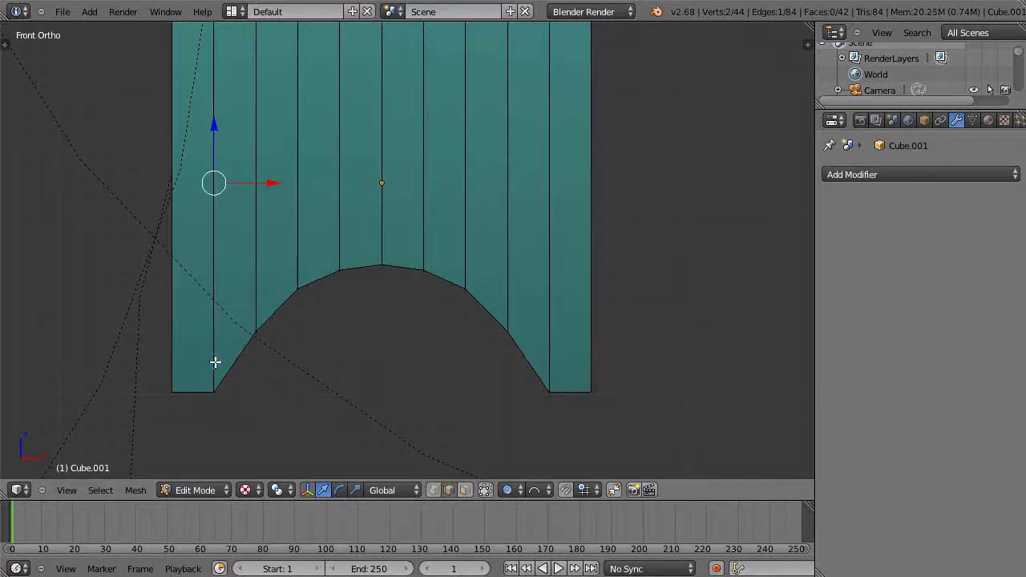
right_click(550, 340, "alt+shift")
key("s")
key("x")
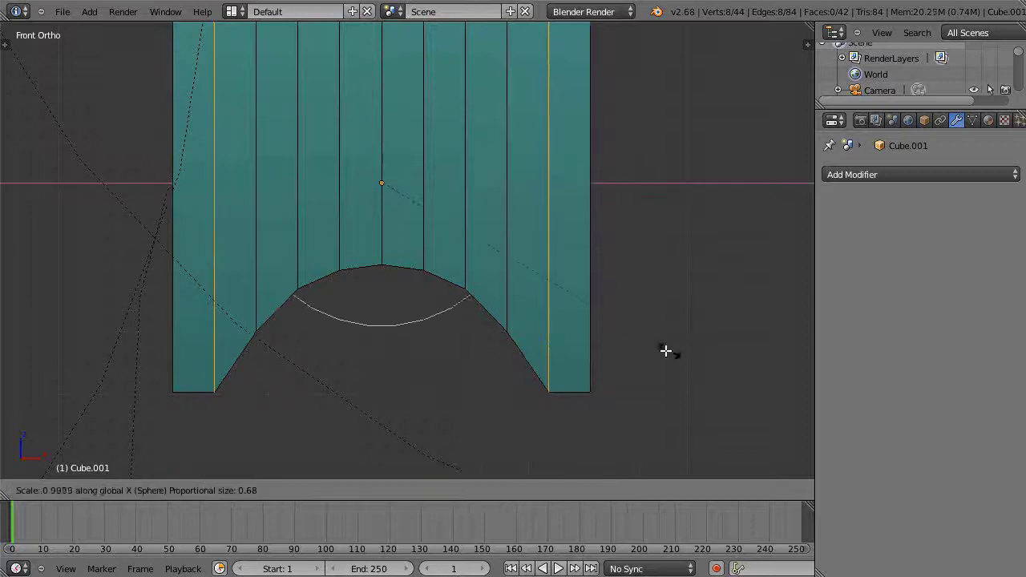
key("Escape")
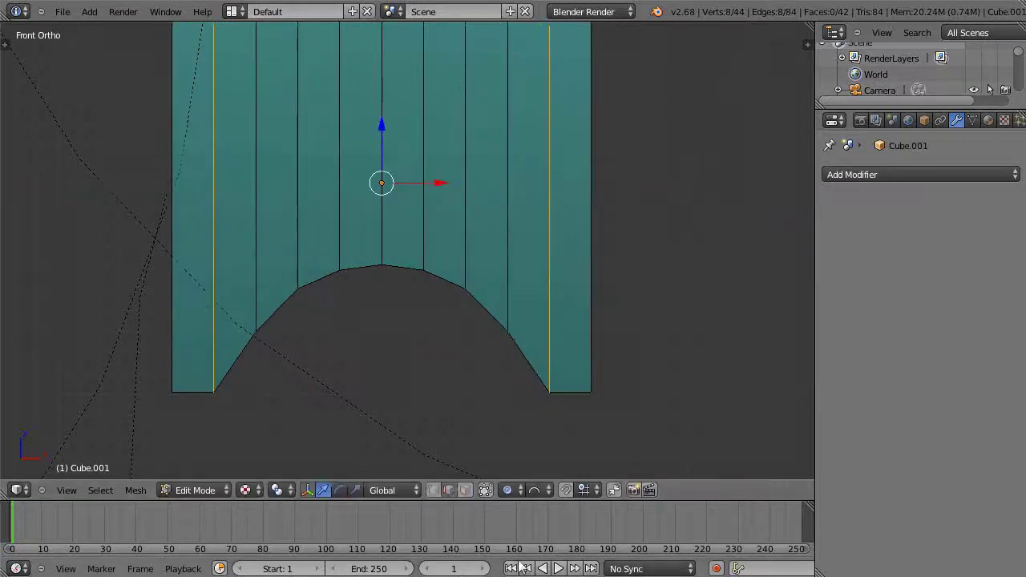
- With proportional editing off, scale the two loops inward to about 0.93 along X
left_click(510, 489)
left_click(514, 463)
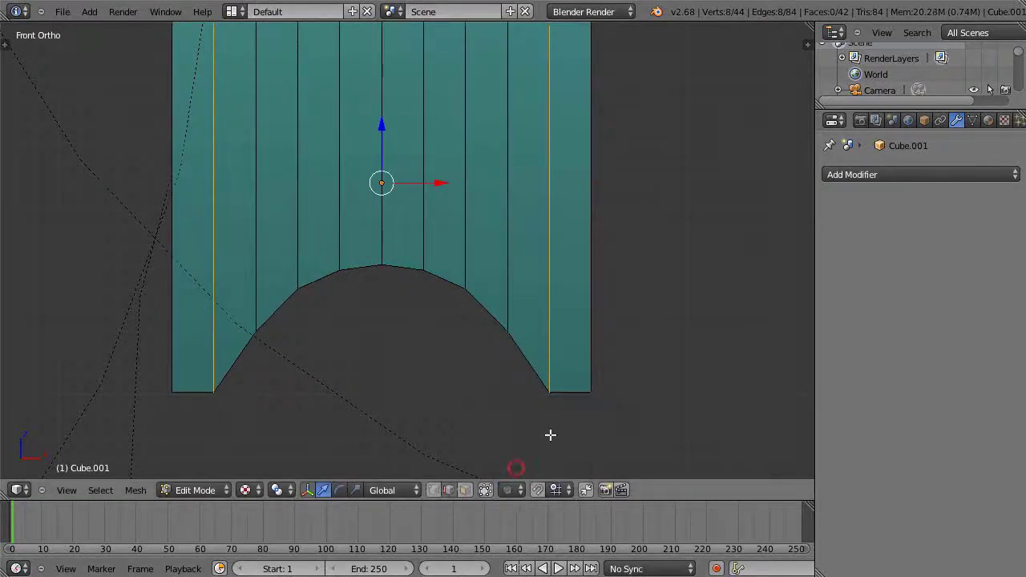
key("s")
key("x")
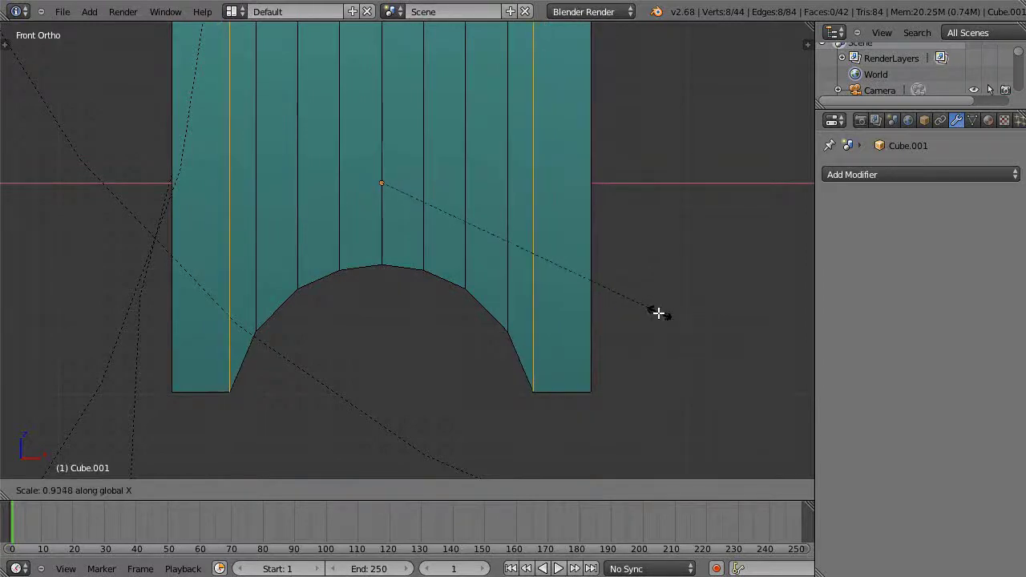
left_click(654, 315)
scroll(497, 423, "up", 2)
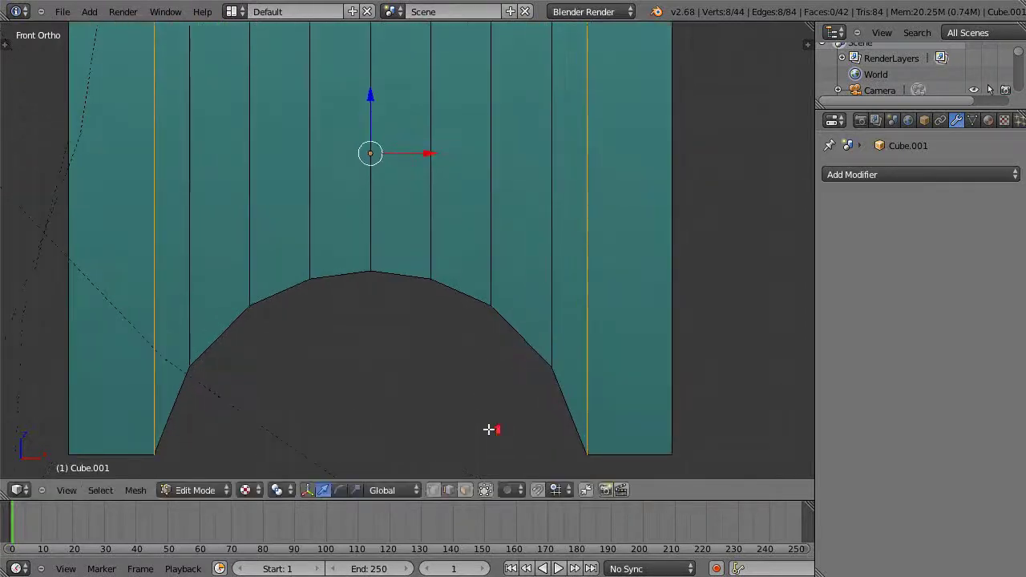
scroll(473, 425, "down", 3)
key("a")
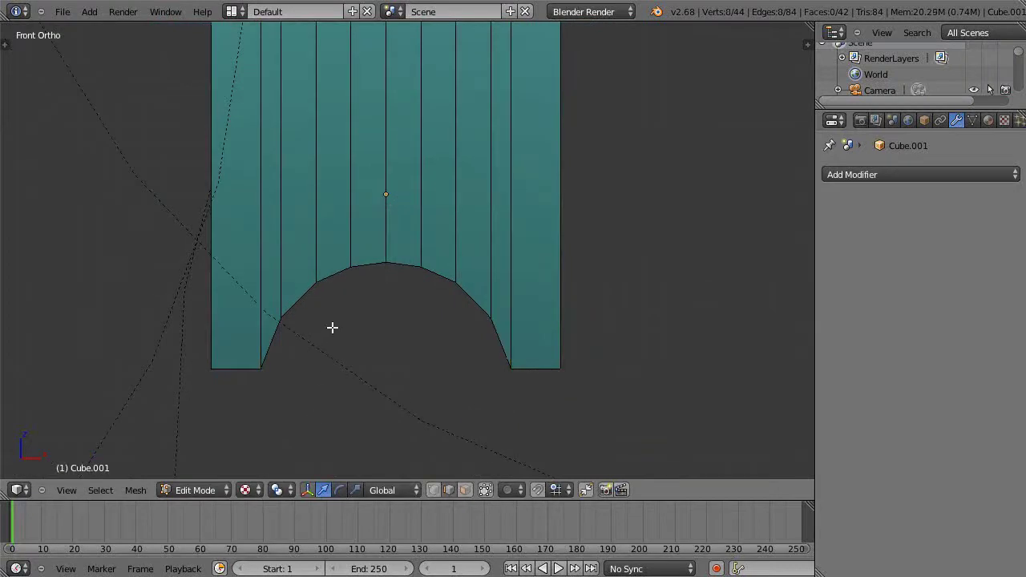
key("ctrl+r")
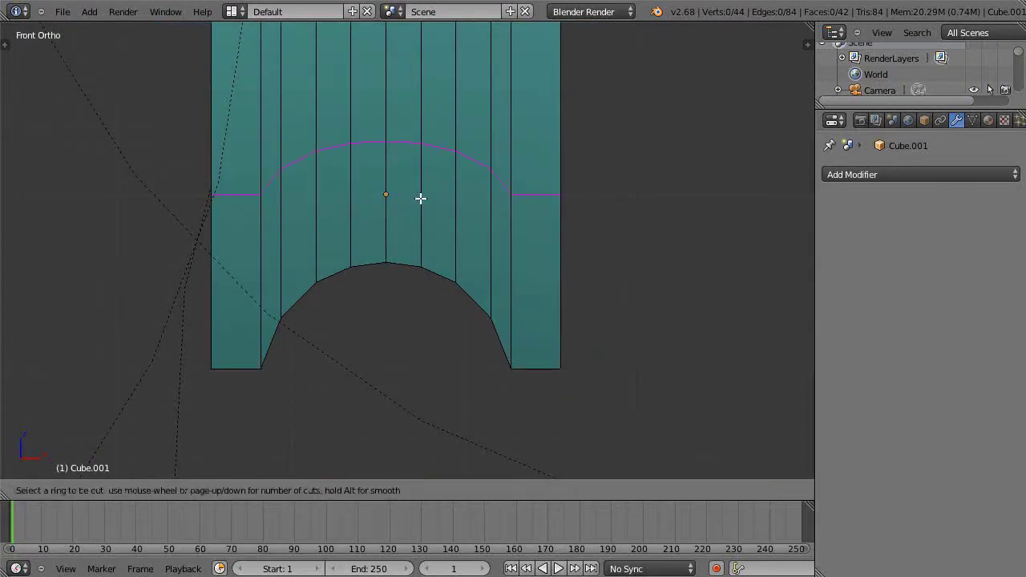
left_click(419, 218)
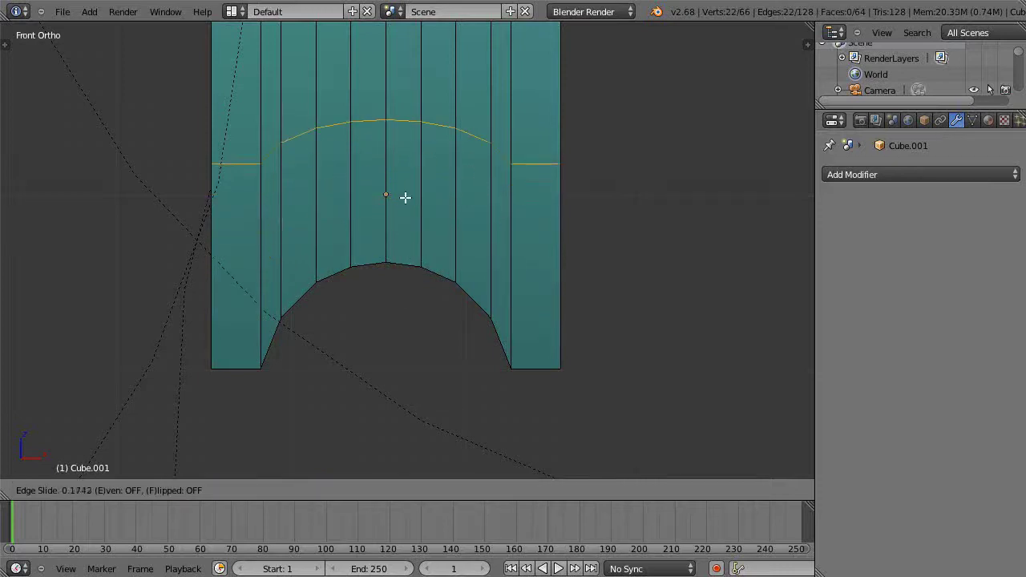
left_click(405, 207)
scroll(406, 208, "down", 2)
scroll(404, 210, "up", 1)
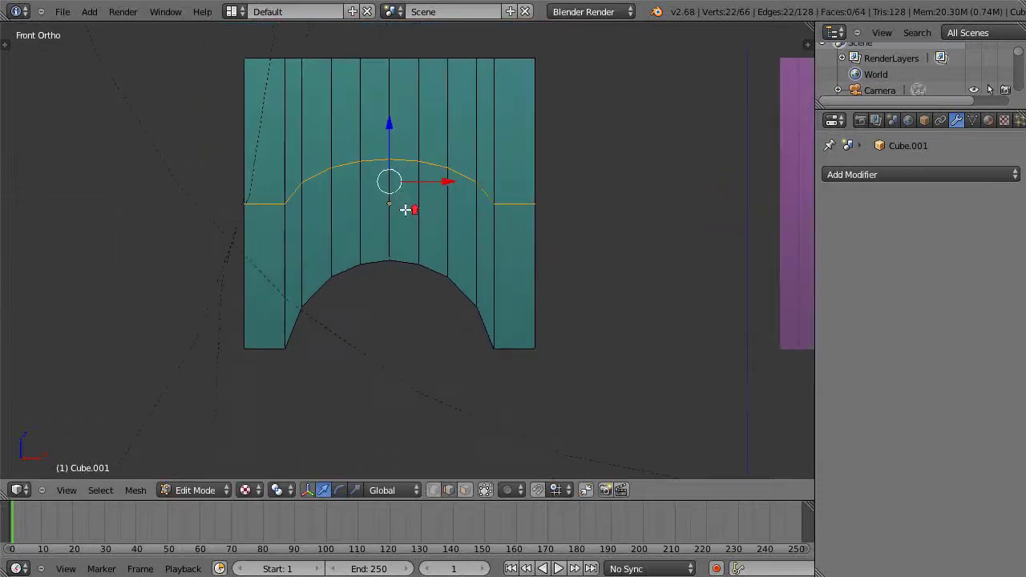
middle_click_drag(409, 201, 415, 254, "shift")
scroll(414, 257, "up", 1)
key("ctrl+z")
key("ctrl+r")
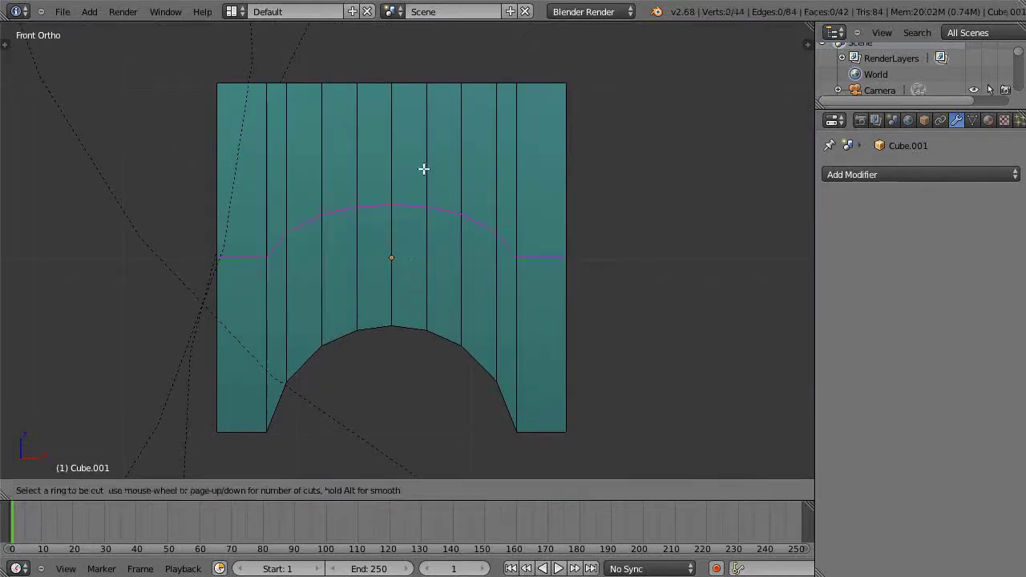
left_click(407, 200)
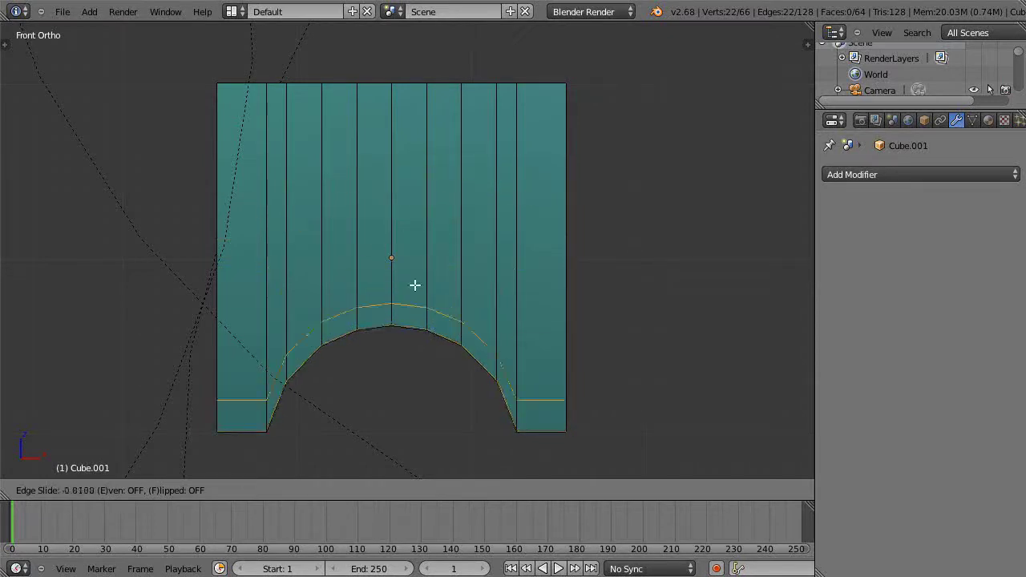
right_click(424, 258)
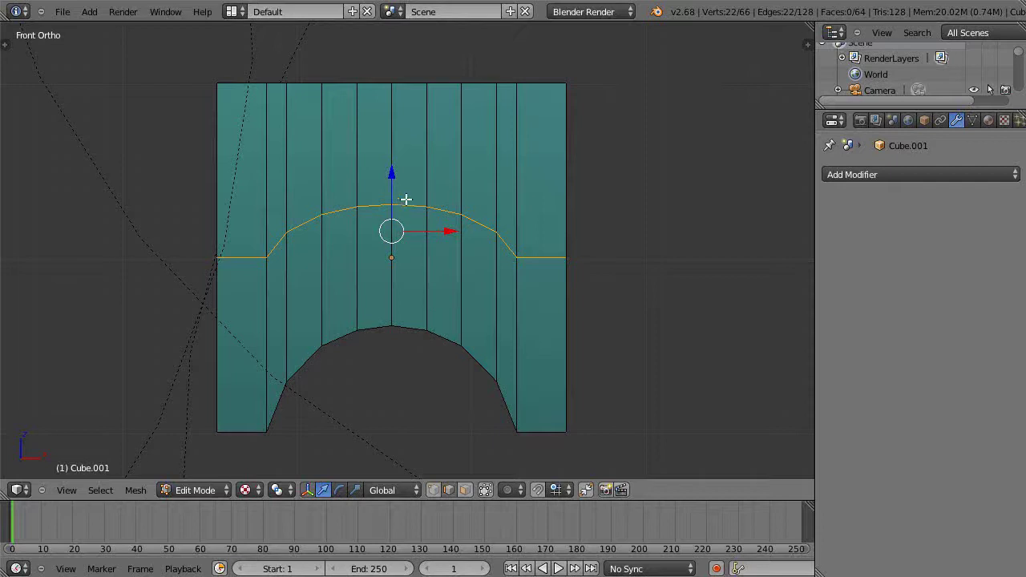
left_click_drag(393, 175, 388, 266)
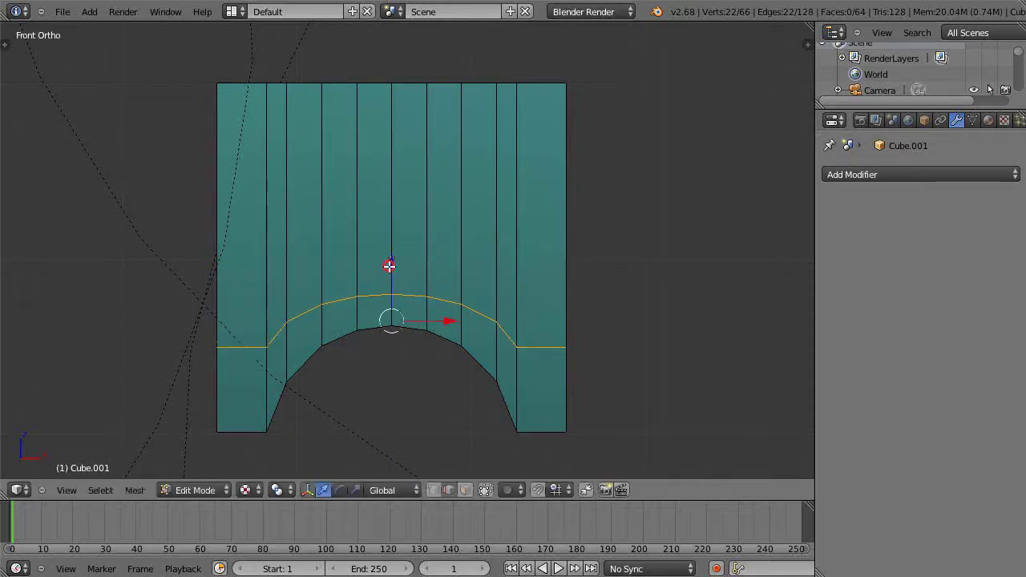
key("x")
left_click(321, 265)
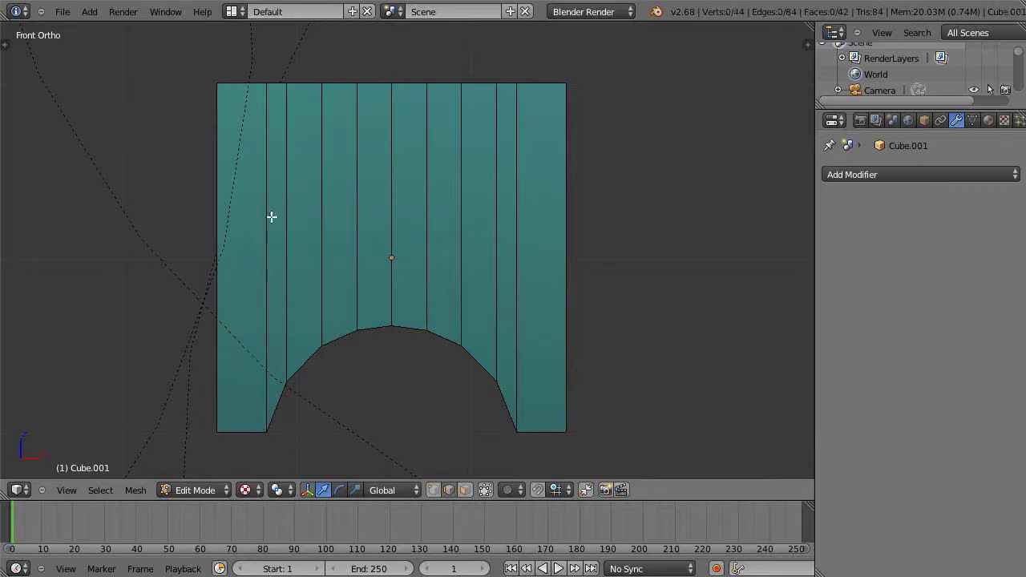
- Undo the arch to restore the teal wall's flat rectangular bottom
key("ctrl+r")
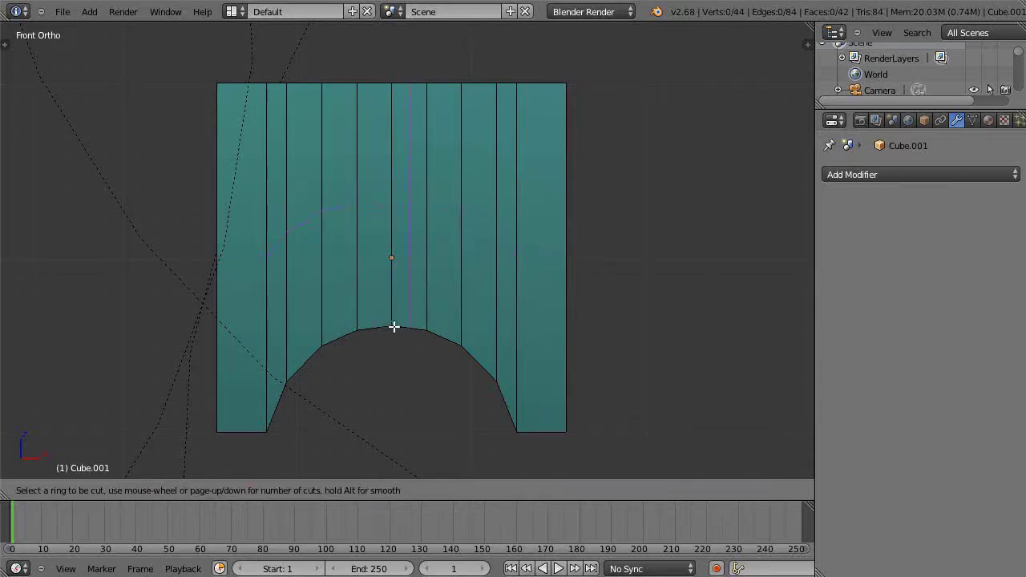
key("Escape")
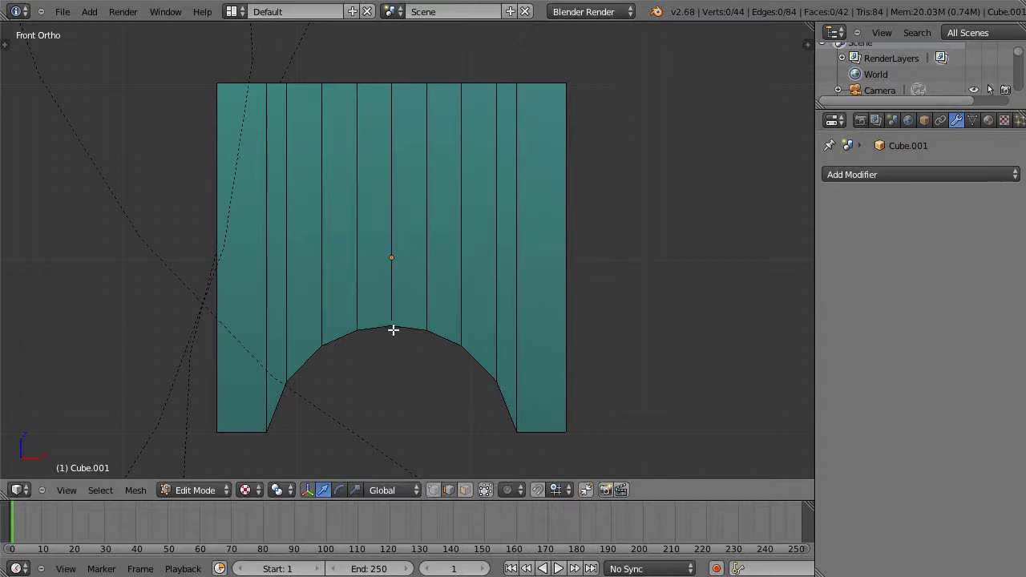
key("ctrl+z")
key("ctrl+z")
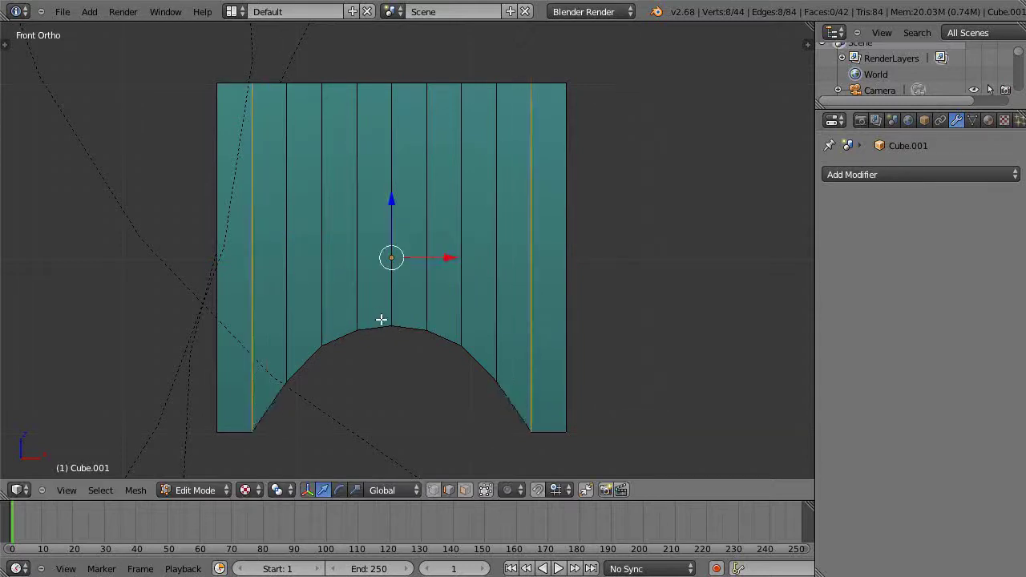
key("ctrl+z")
key("ctrl+z")
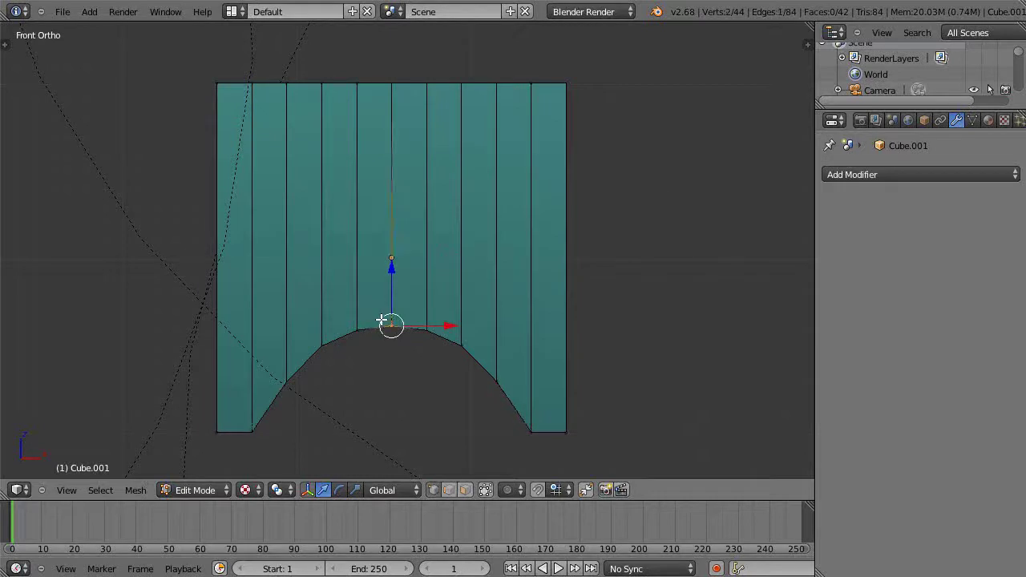
key("ctrl+z")
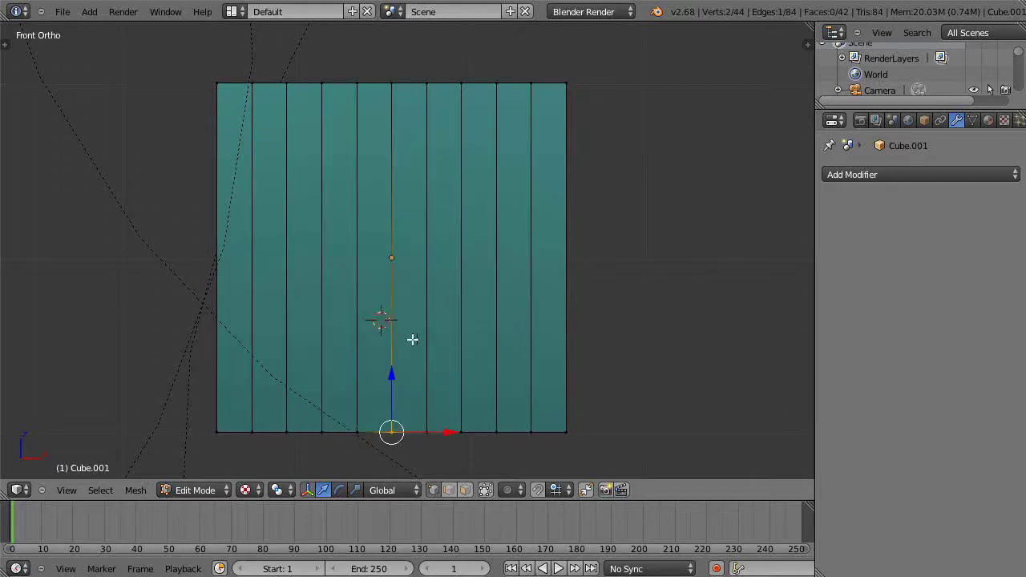
- Add a horizontal edge loop in the wall's lower half and select the bottom-centre vertex
key("ctrl+r")
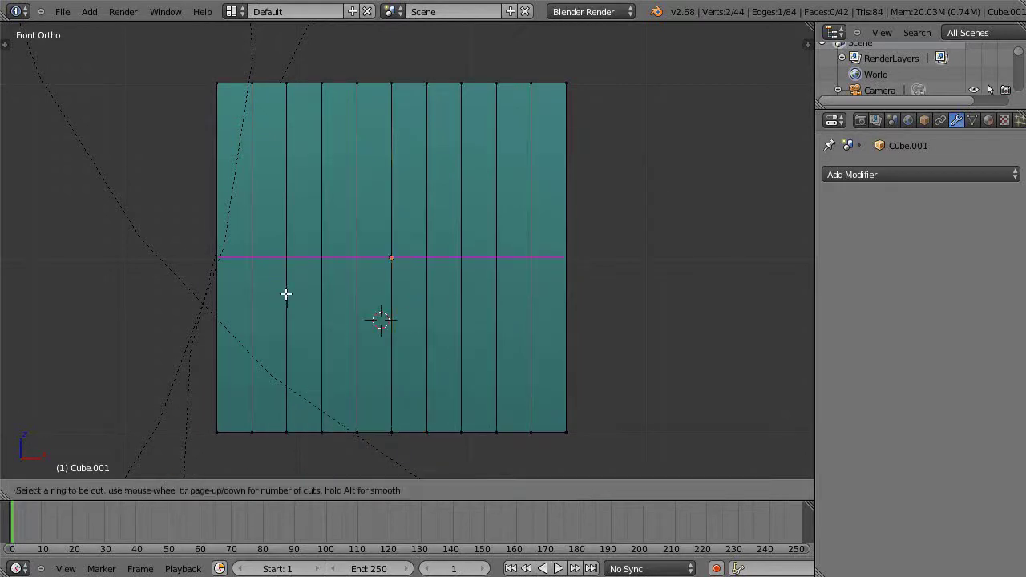
left_click(304, 343)
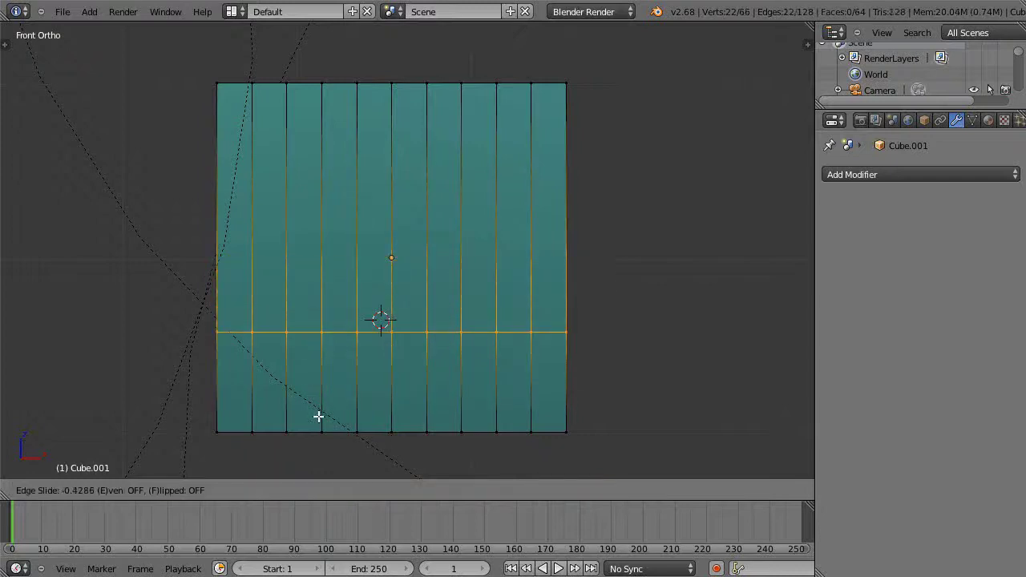
left_click(326, 382)
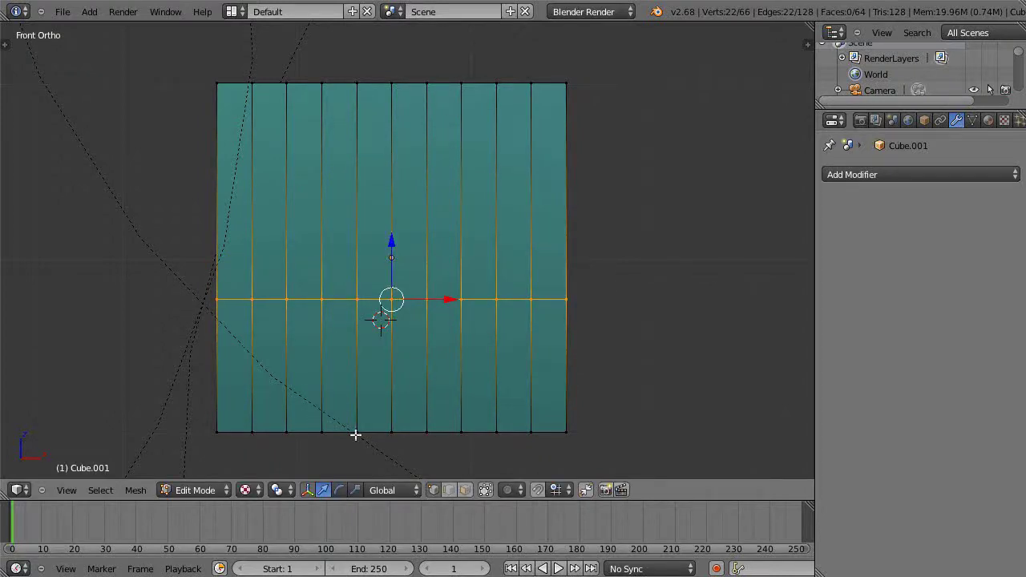
right_click(391, 433)
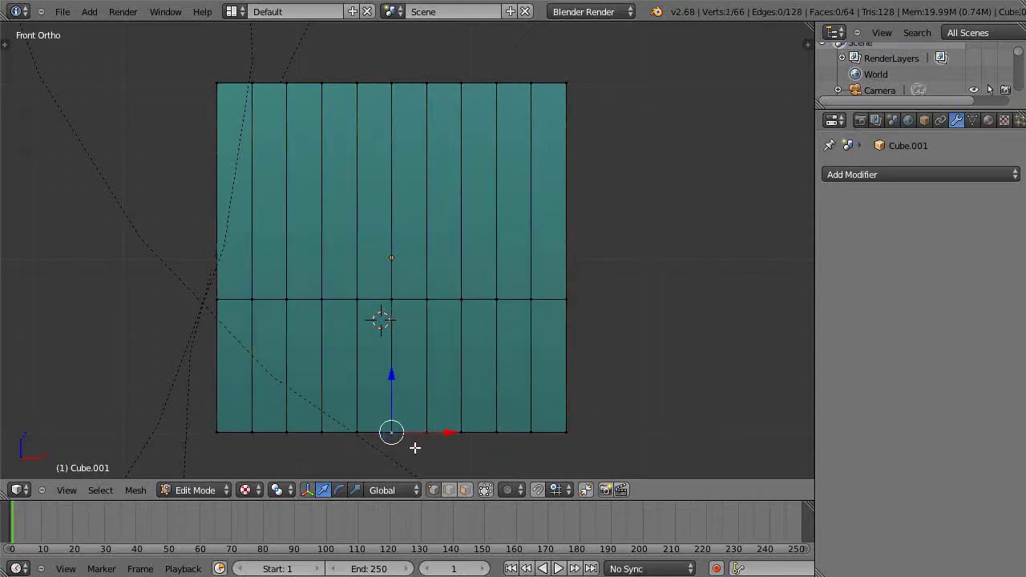
- Turn on proportional editing and add the neighbouring bottom vertex to the selection
left_click(501, 491)
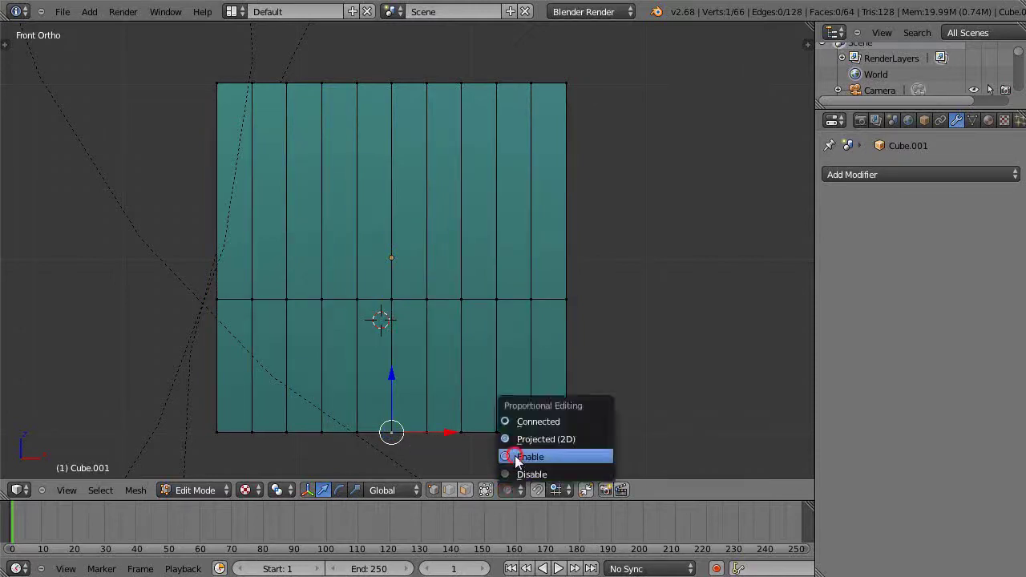
left_click(515, 457)
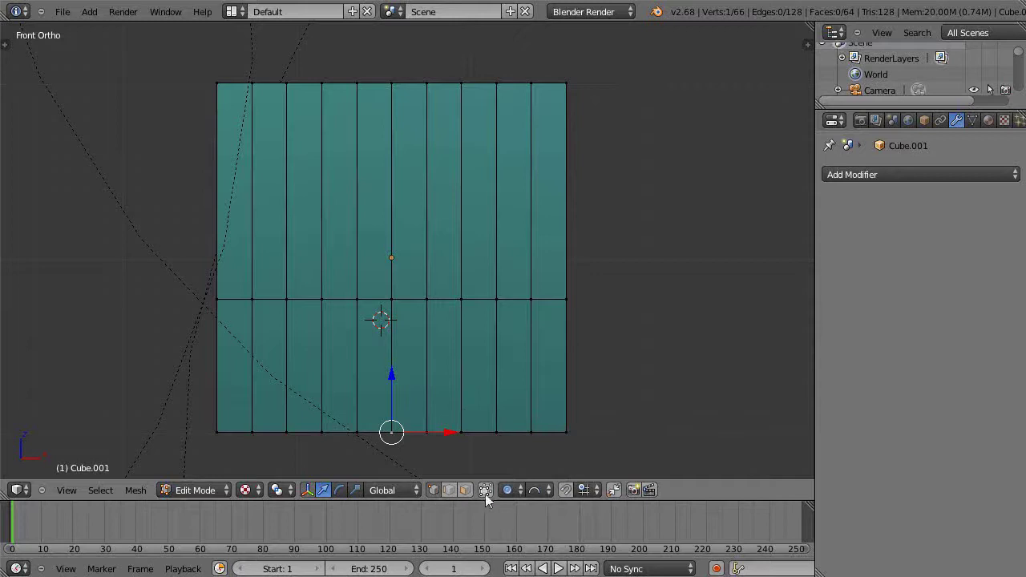
right_click(391, 433, "shift")
- Raise the bottom vertices about 0.55 along Z with sphere falloff into a tall arch
key("g")
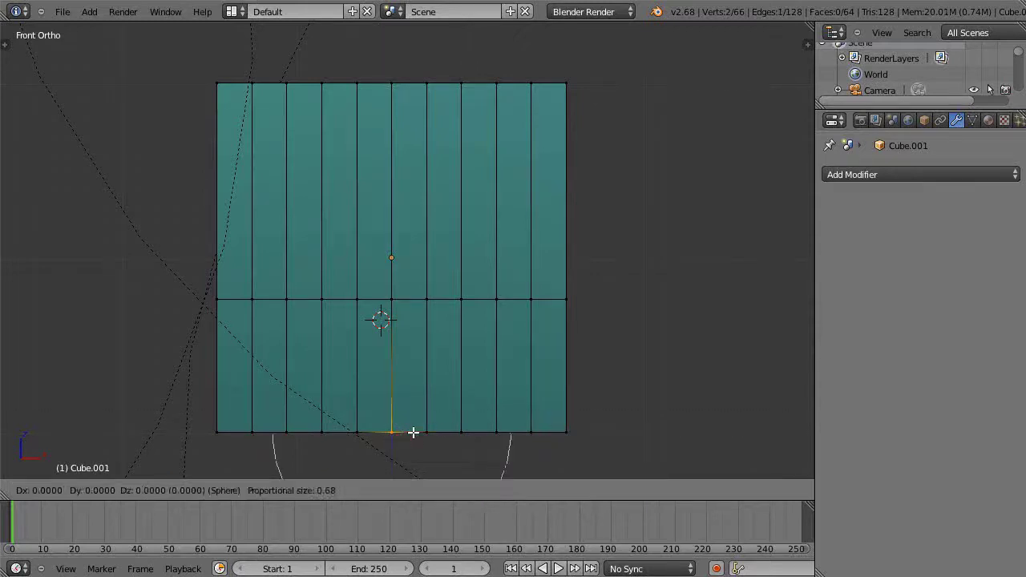
key("z")
scroll(419, 352, "up", 1)
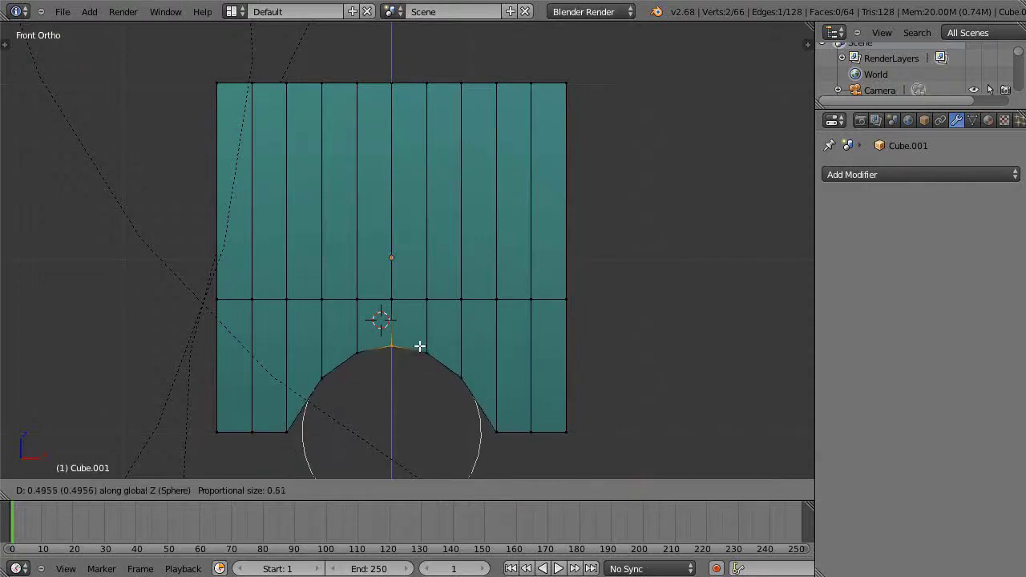
scroll(419, 346, "down", 1)
scroll(419, 334, "down", 1)
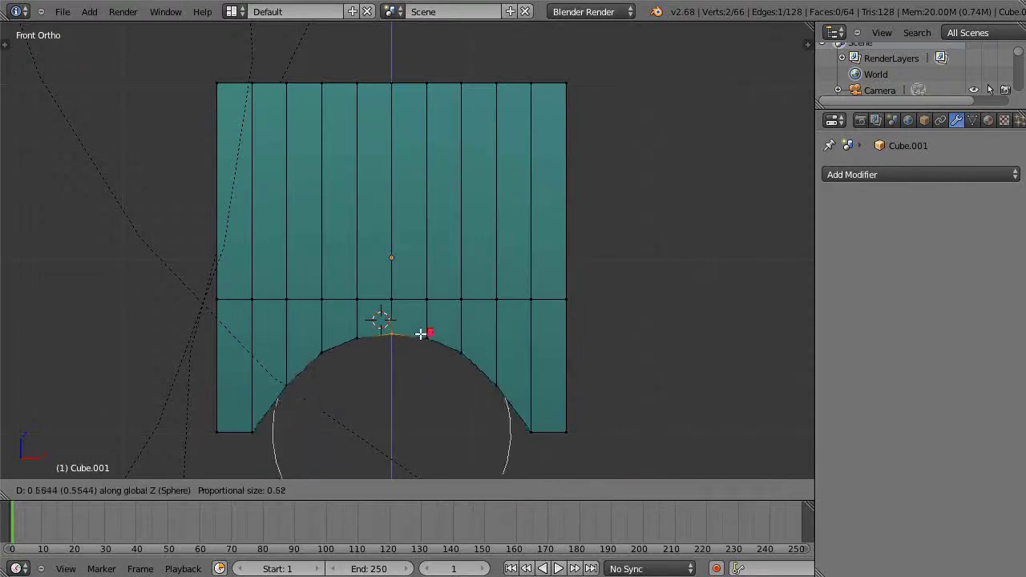
left_click(419, 318)
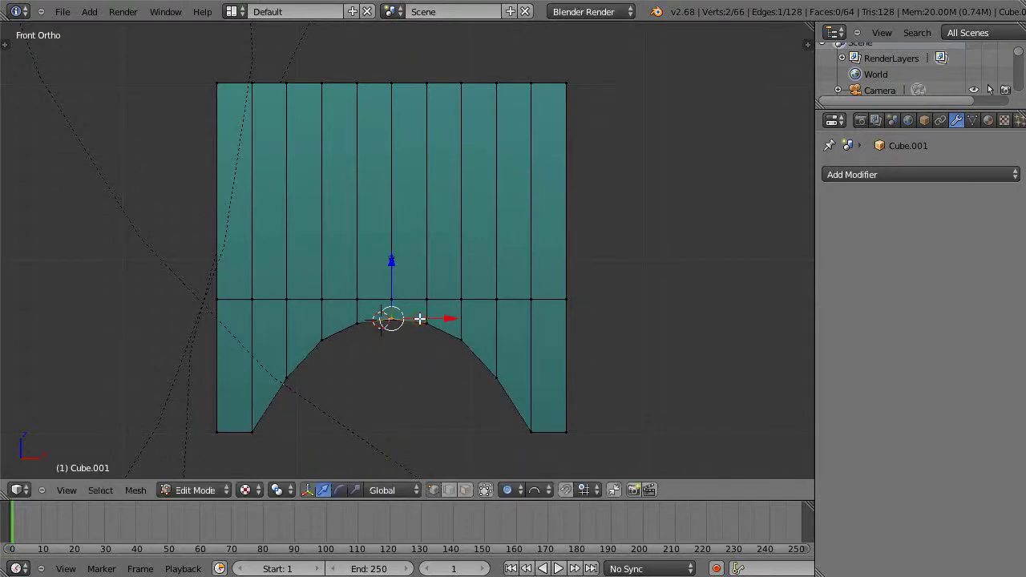
- Check the arched wall outside Edit Mode, then return to mesh editing
key("Tab")
scroll(420, 329, "down", 1)
key("Tab")
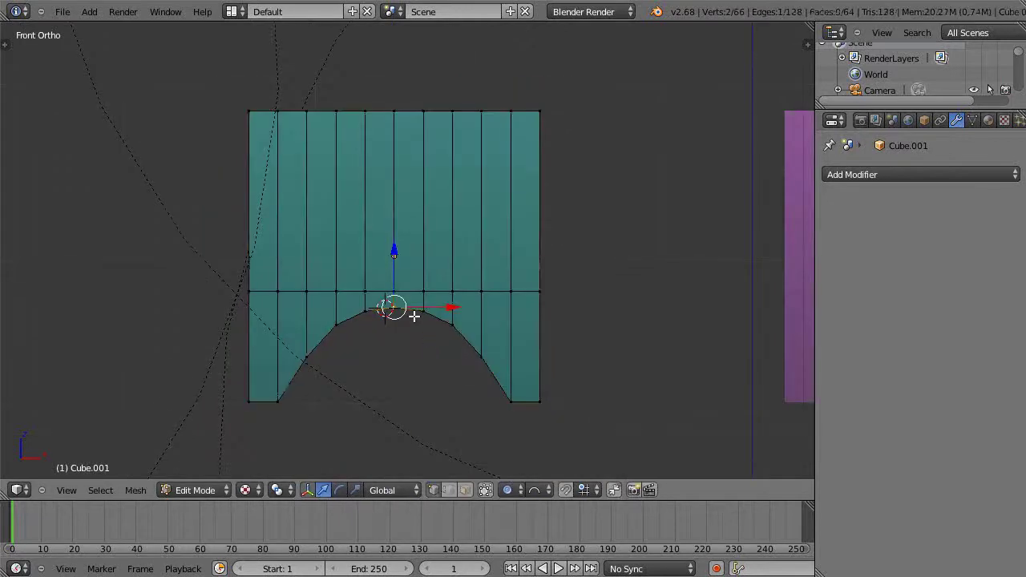
scroll(414, 317, "up", 2)
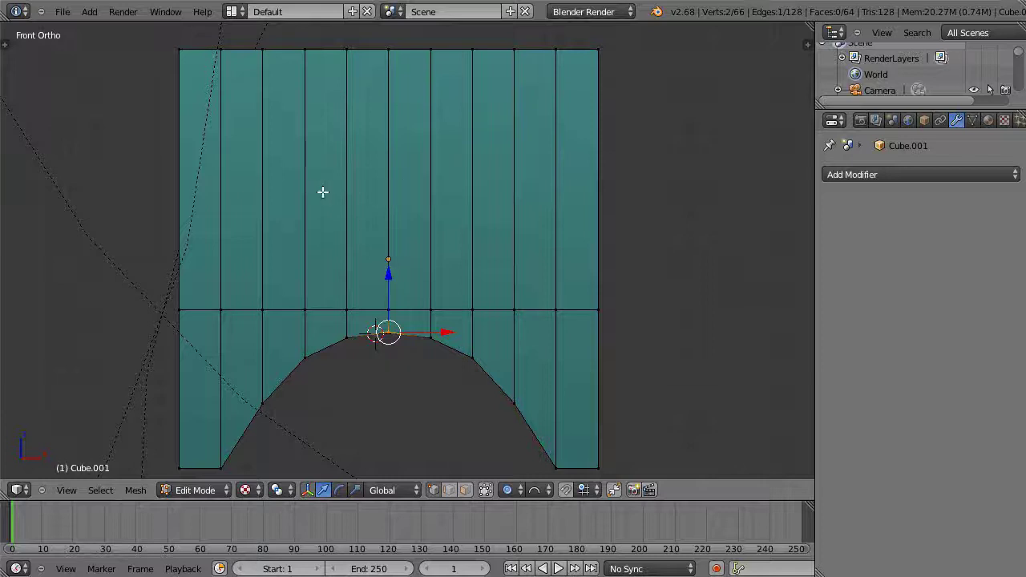
- Orbit and zoom in on the teal wall's arch to view its thickness at an angle
key("Tab")
key("Tab")
key("ctrl+r")
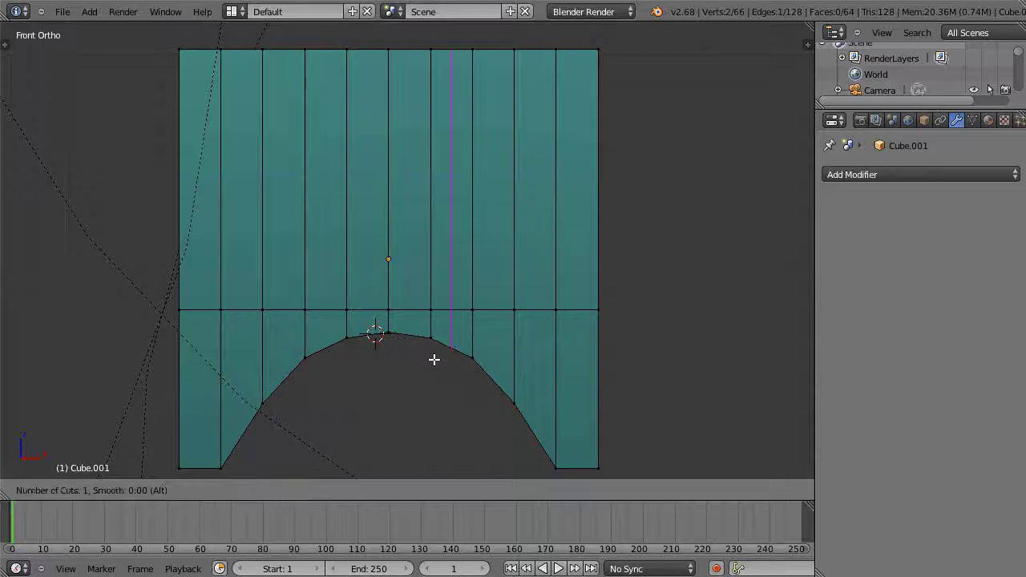
key("Escape")
middle_click_drag(339, 360, 341, 346)
scroll(341, 347, "up", 3)
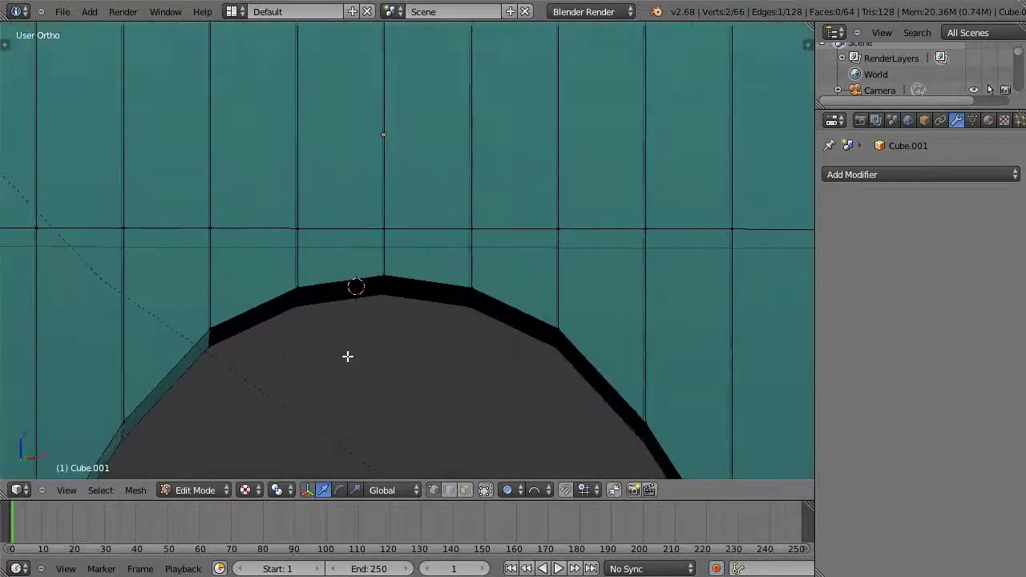